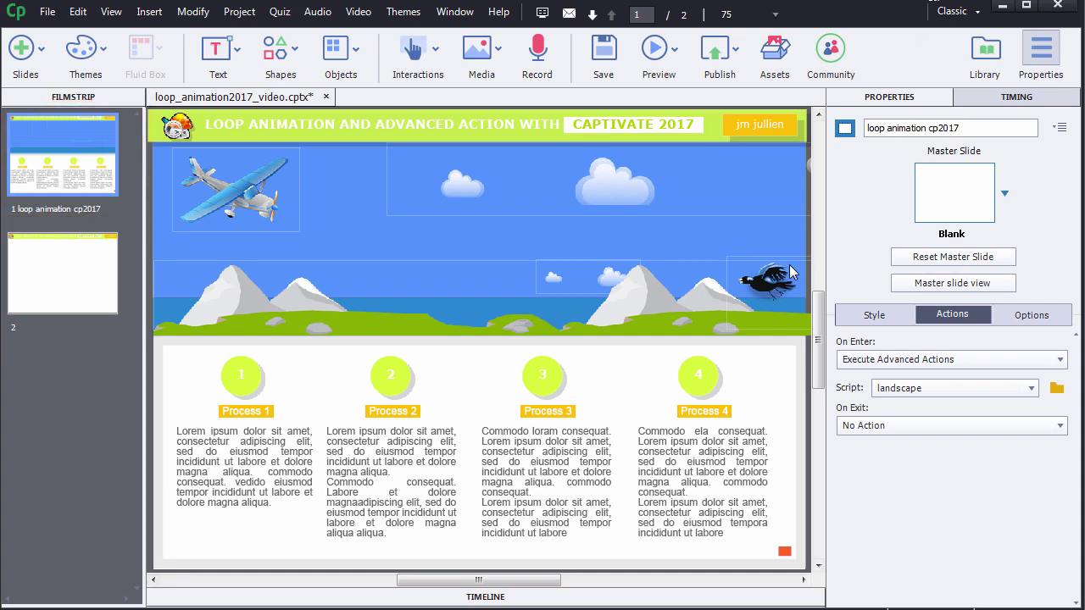
Step: Review slide 1's objects in the timeline, then drag the mountains_640 top guide down to 2,65 cm
{"action": "left_click", "coordinate": [528, 597]}
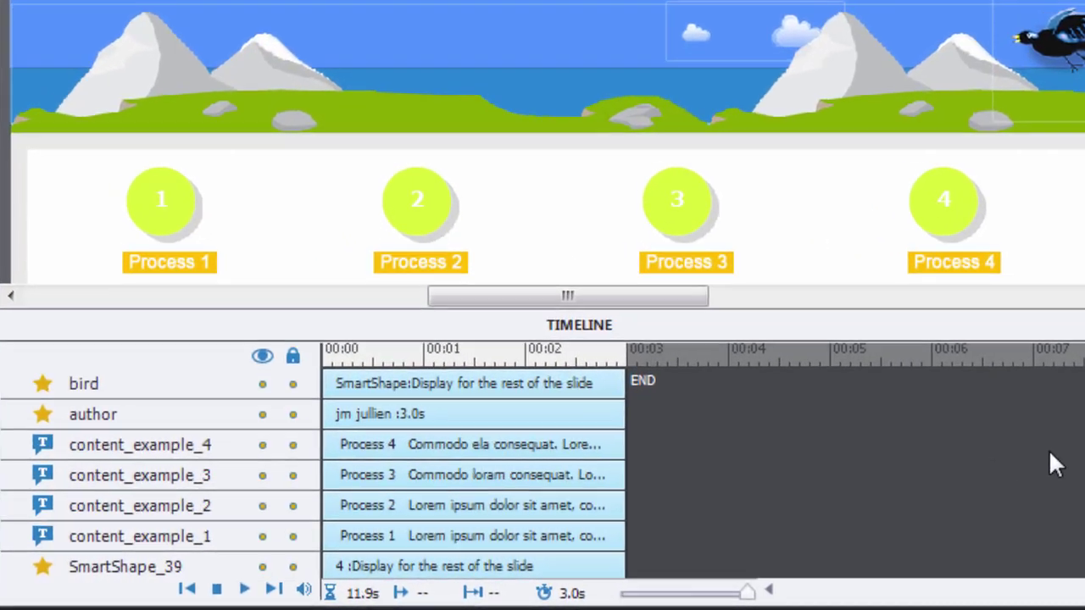
{"action": "scroll", "coordinate": [319, 466], "scroll_direction": "down", "scroll_amount": 5}
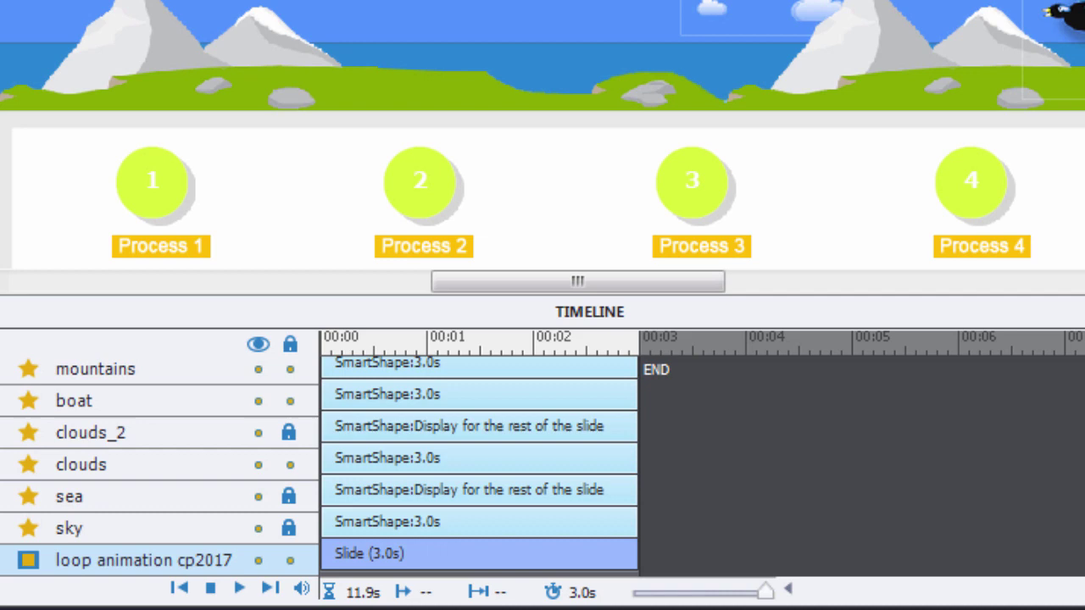
{"action": "scroll", "coordinate": [319, 466], "scroll_direction": "up", "scroll_amount": 6}
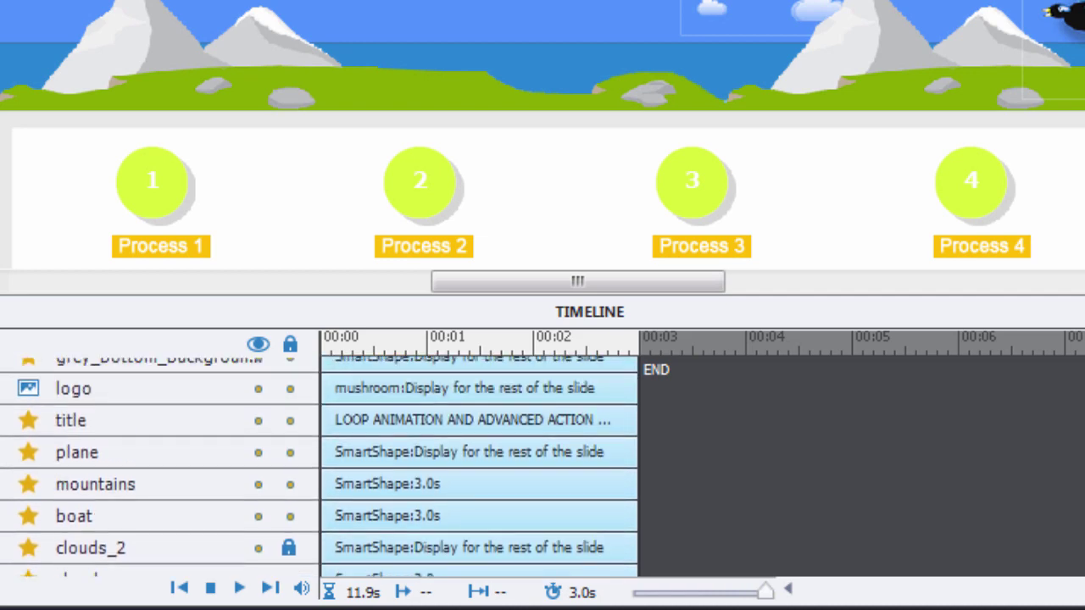
{"action": "scroll", "coordinate": [320, 466], "scroll_direction": "up", "scroll_amount": 4}
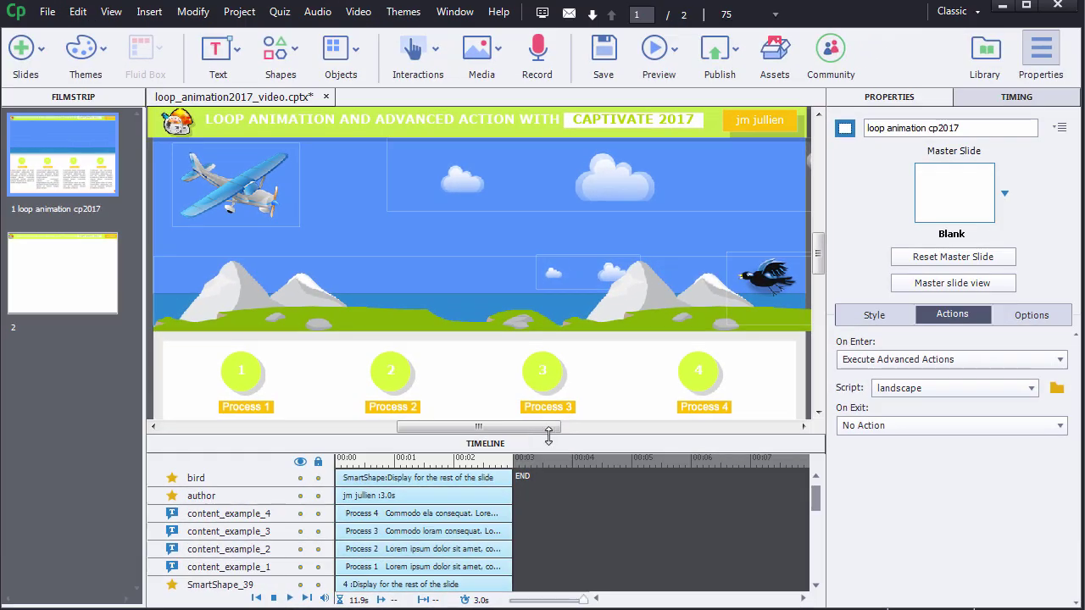
{"action": "left_click", "coordinate": [498, 443]}
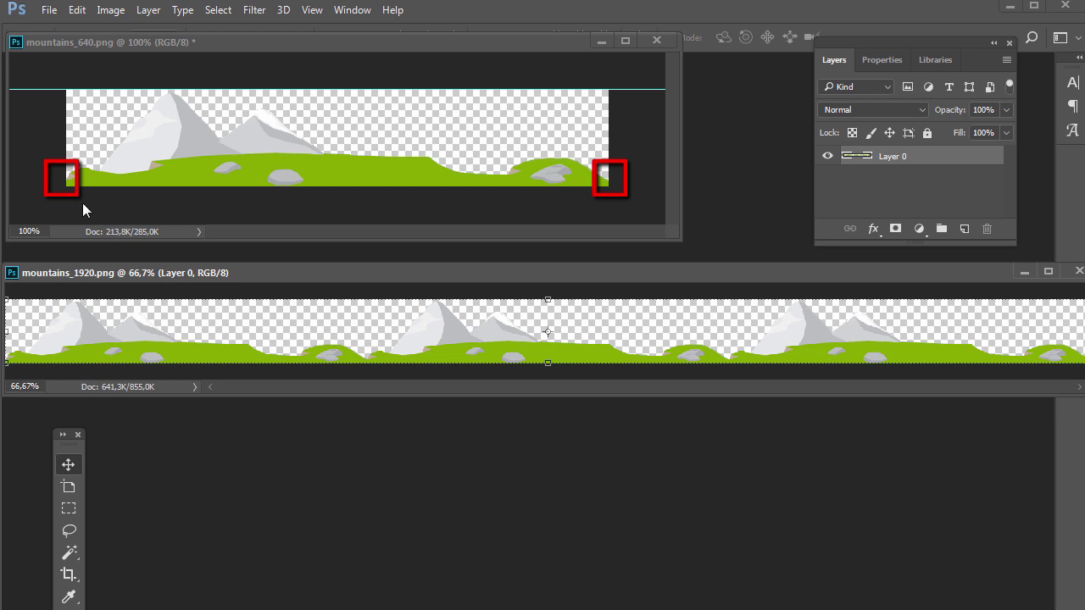
{"action": "left_click", "coordinate": [30, 94]}
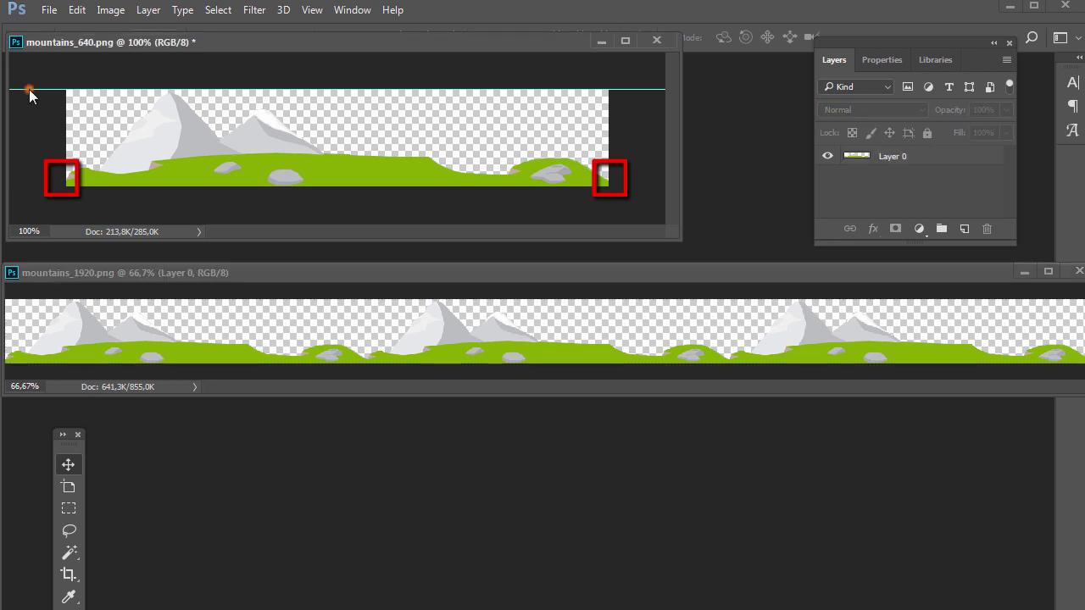
{"action": "left_click_drag", "start_coordinate": [29, 92], "coordinate": [17, 181]}
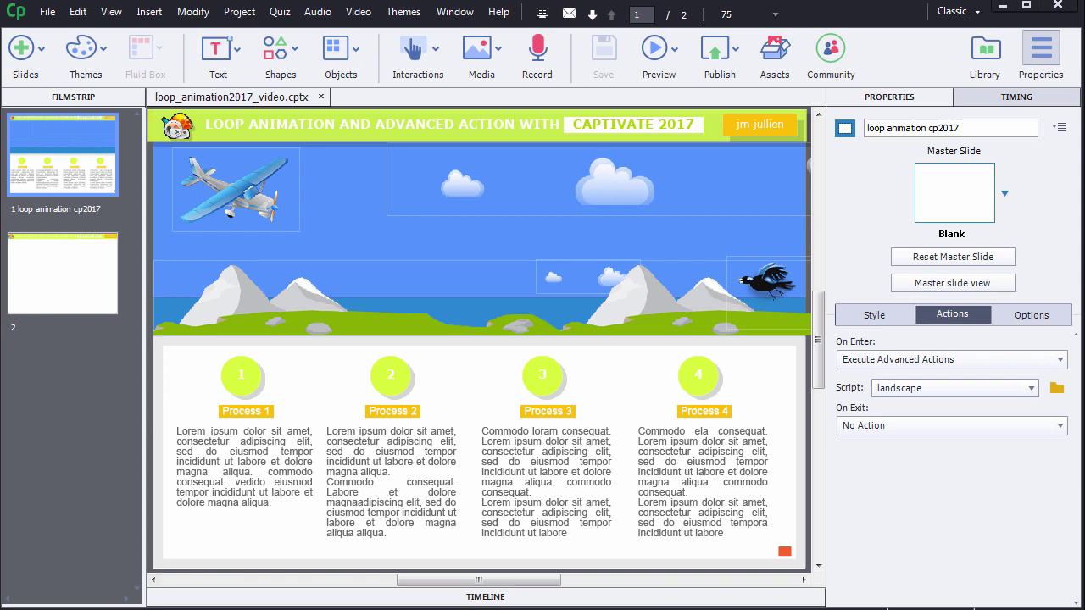
Step: Draw a wide rectangle across the middle of slide 2
{"action": "left_click", "coordinate": [93, 270]}
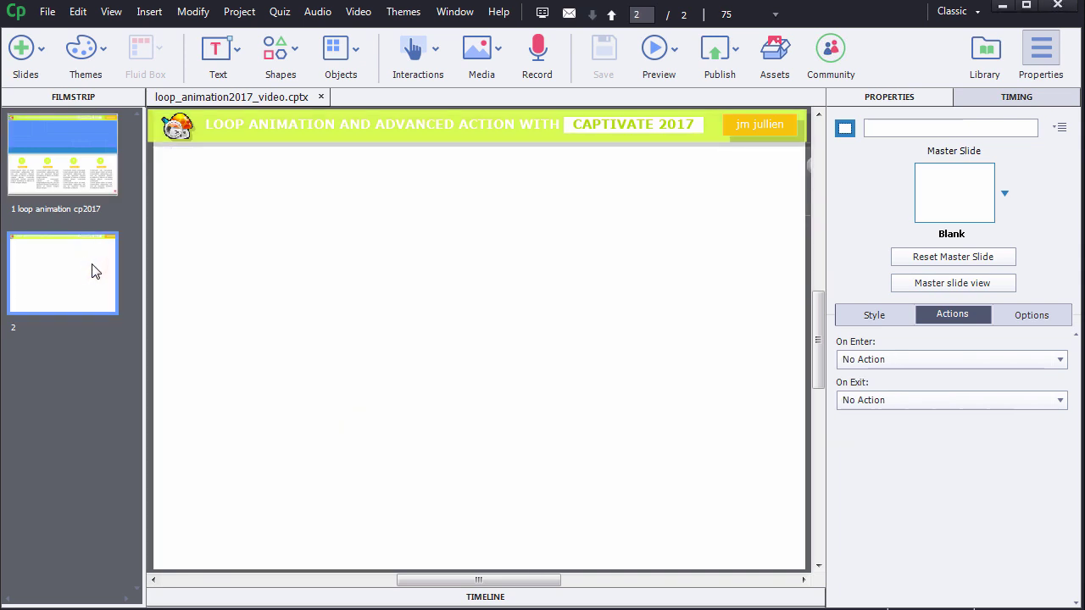
{"action": "left_click", "coordinate": [283, 52]}
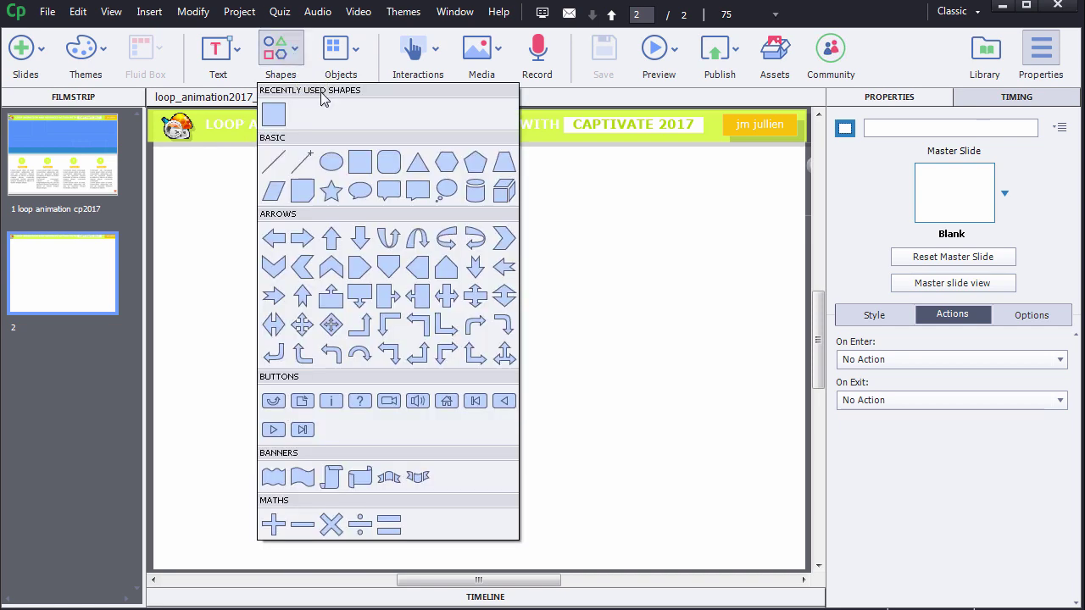
{"action": "left_click", "coordinate": [359, 161]}
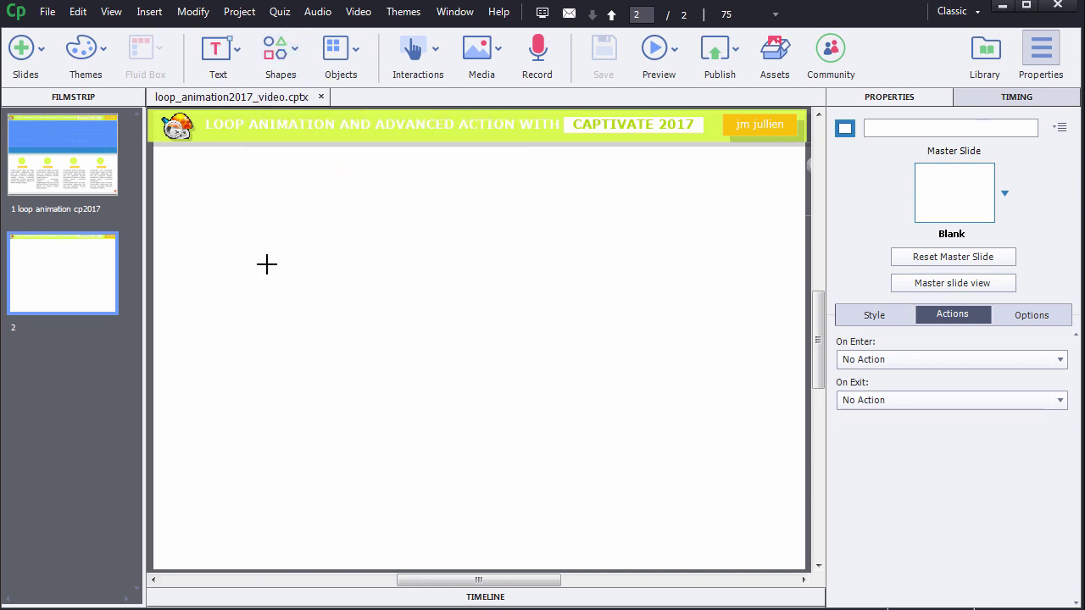
{"action": "left_click_drag", "start_coordinate": [177, 343], "coordinate": [716, 408]}
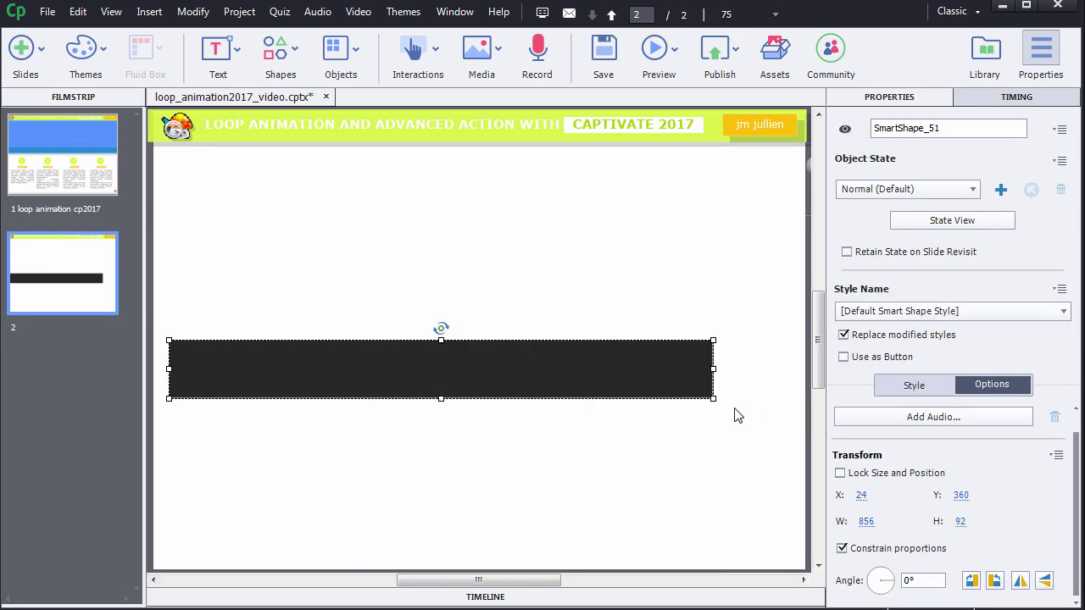
Step: Unlock proportions and size the rectangle to W 1920, H 114 at X 0
{"action": "left_click", "coordinate": [846, 548]}
{"action": "left_click", "coordinate": [865, 522]}
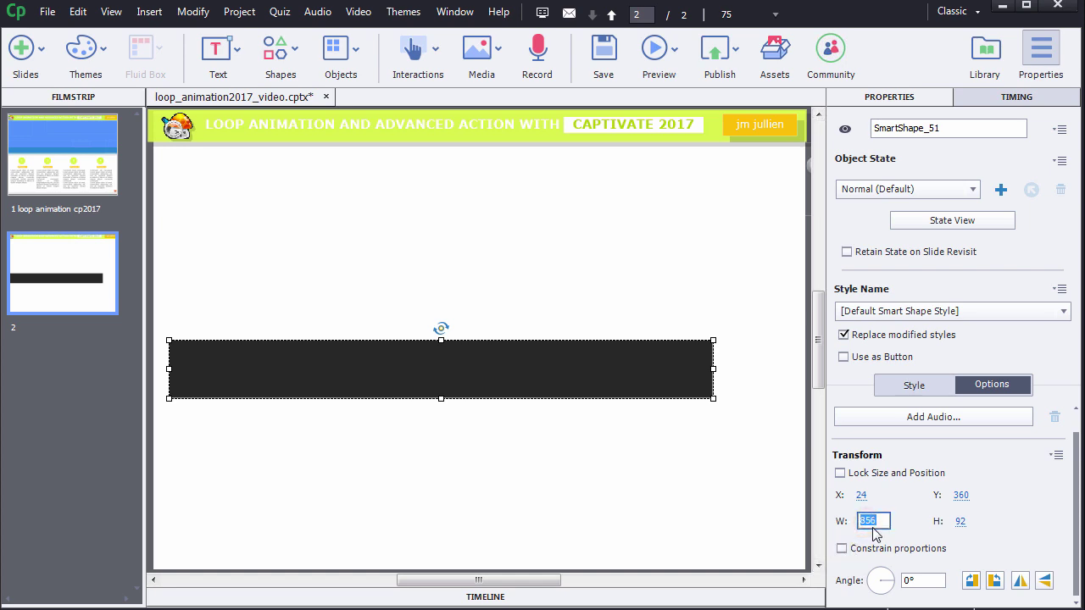
{"action": "type", "text": "1920"}
{"action": "left_click", "coordinate": [965, 520]}
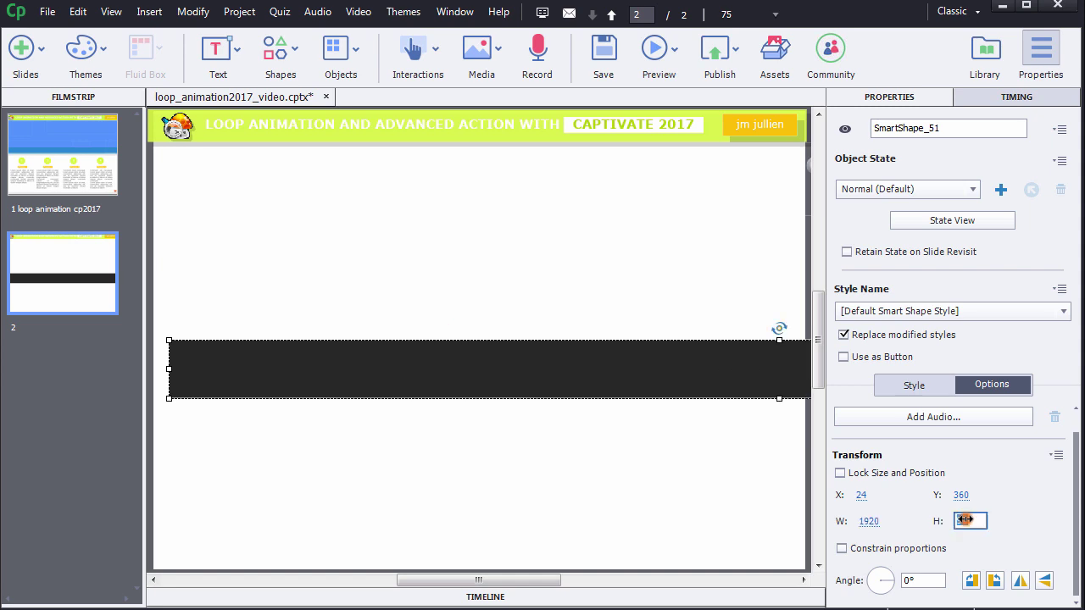
{"action": "type", "text": "114"}
{"action": "left_click", "coordinate": [997, 524]}
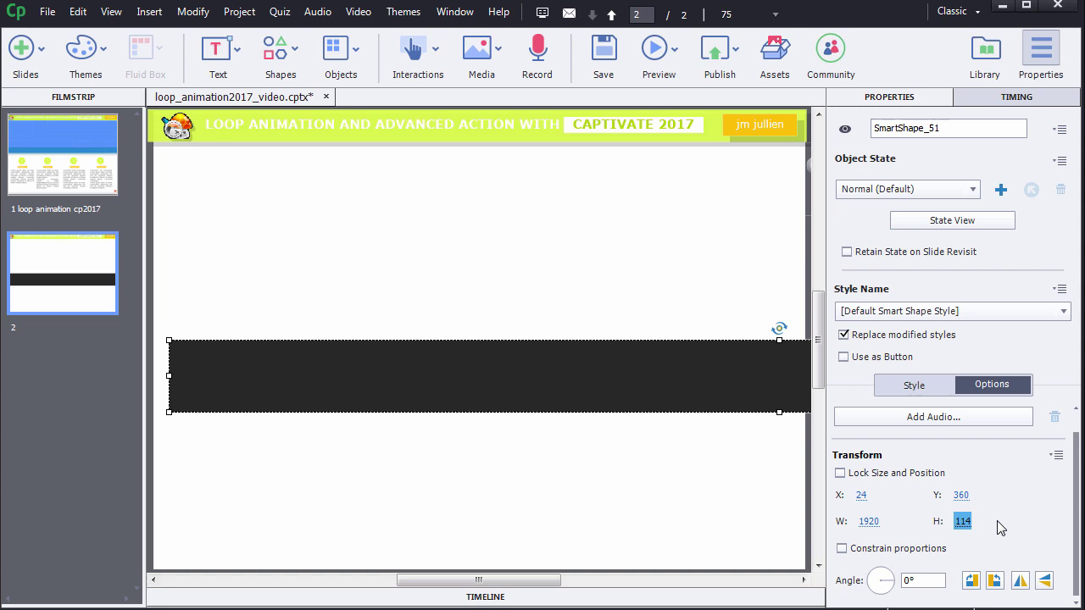
{"action": "left_click", "coordinate": [862, 495]}
{"action": "type", "text": "0"}
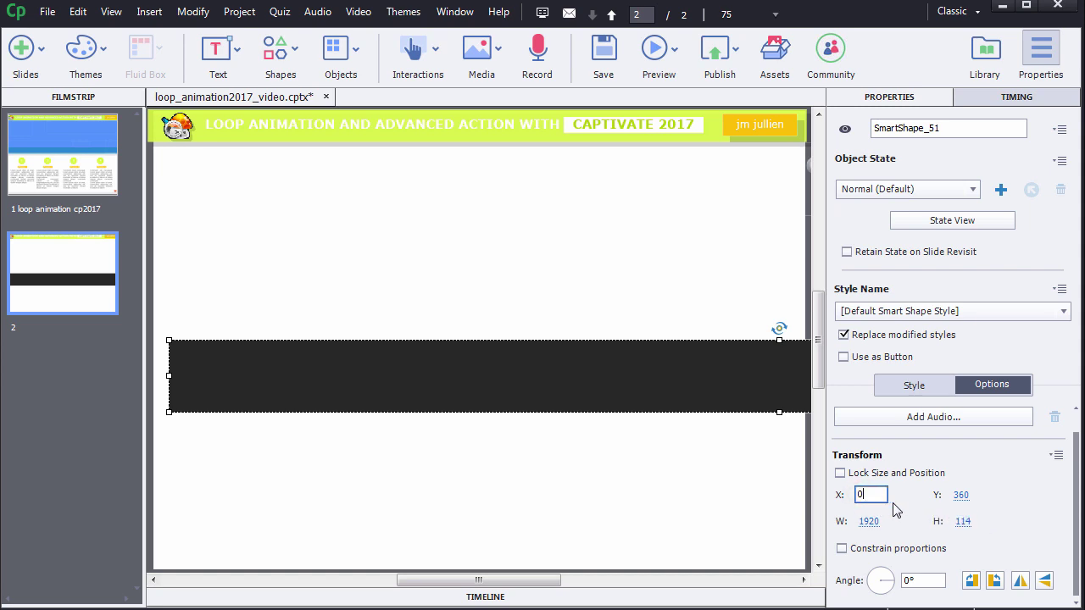
{"action": "left_click", "coordinate": [900, 503]}
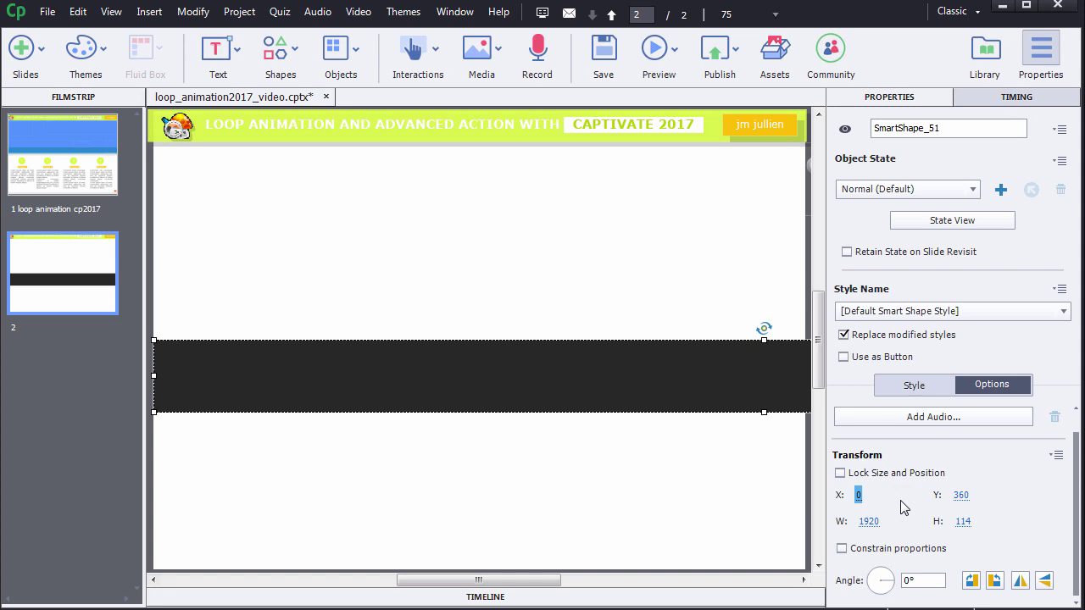
Step: Give the slide 2 rectangle 0% fill opacity and stroke width 0, then enter its State View
{"action": "left_click", "coordinate": [911, 388]}
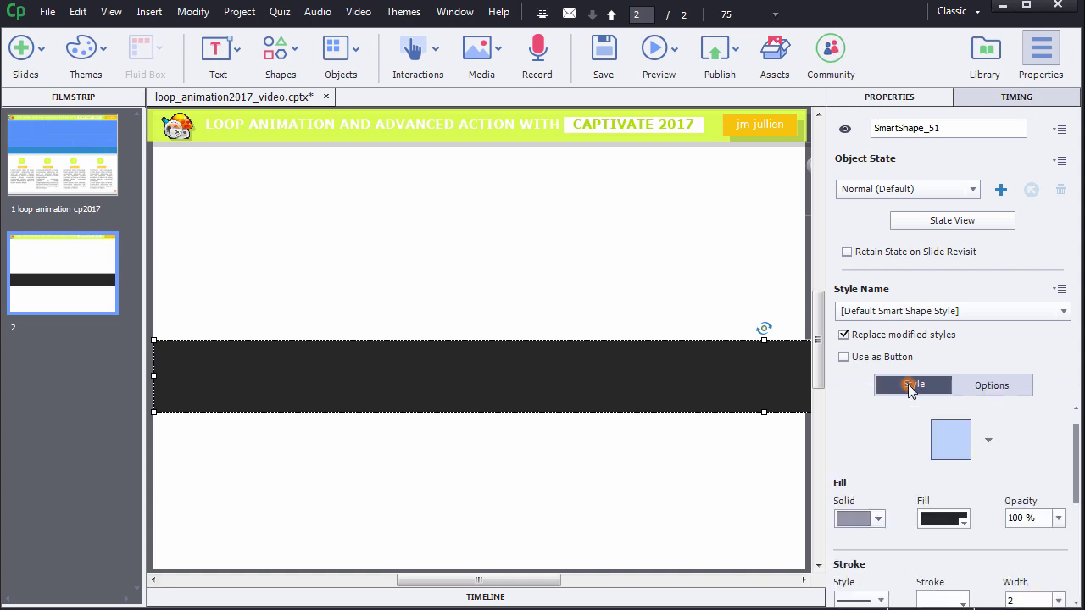
{"action": "left_click", "coordinate": [1059, 519]}
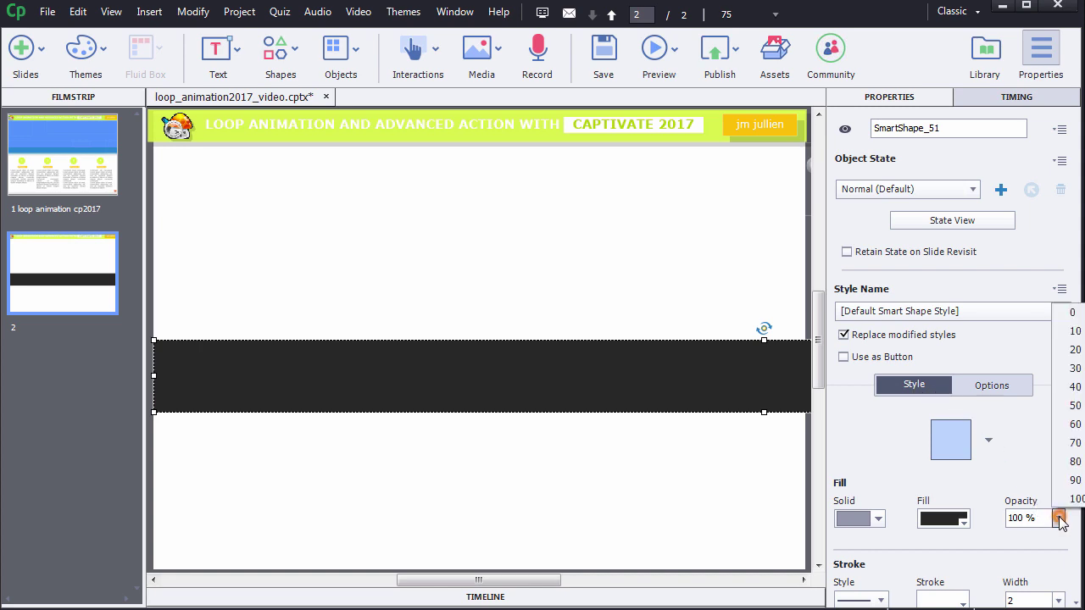
{"action": "left_click", "coordinate": [1072, 312]}
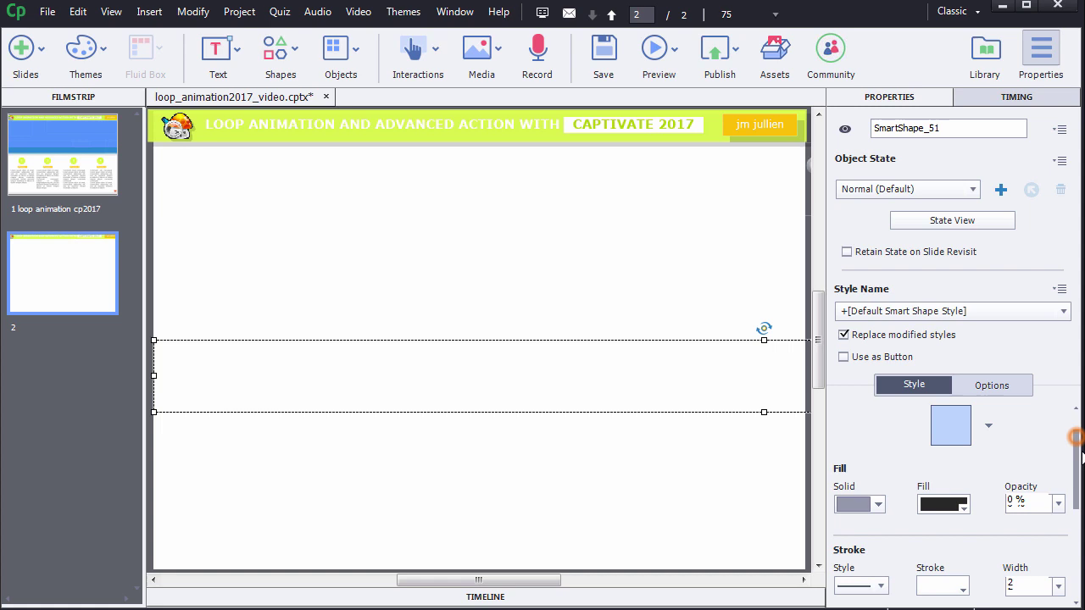
{"action": "left_click_drag", "start_coordinate": [1077, 443], "coordinate": [1082, 468]}
{"action": "left_click", "coordinate": [1059, 530]}
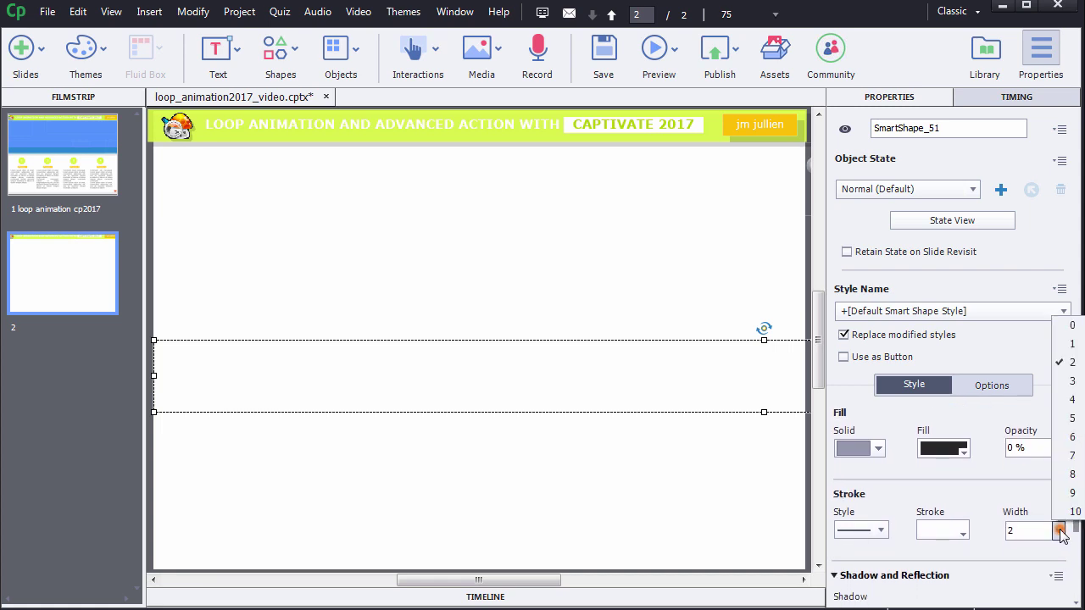
{"action": "left_click", "coordinate": [1072, 325]}
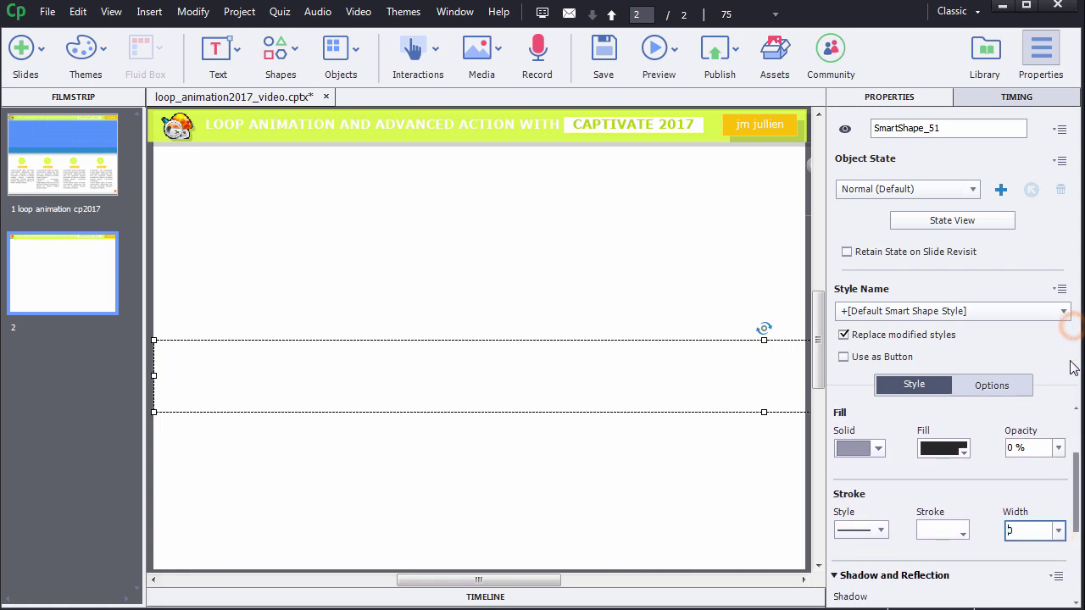
{"action": "left_click_drag", "start_coordinate": [1079, 472], "coordinate": [1073, 430]}
{"action": "left_click", "coordinate": [749, 368]}
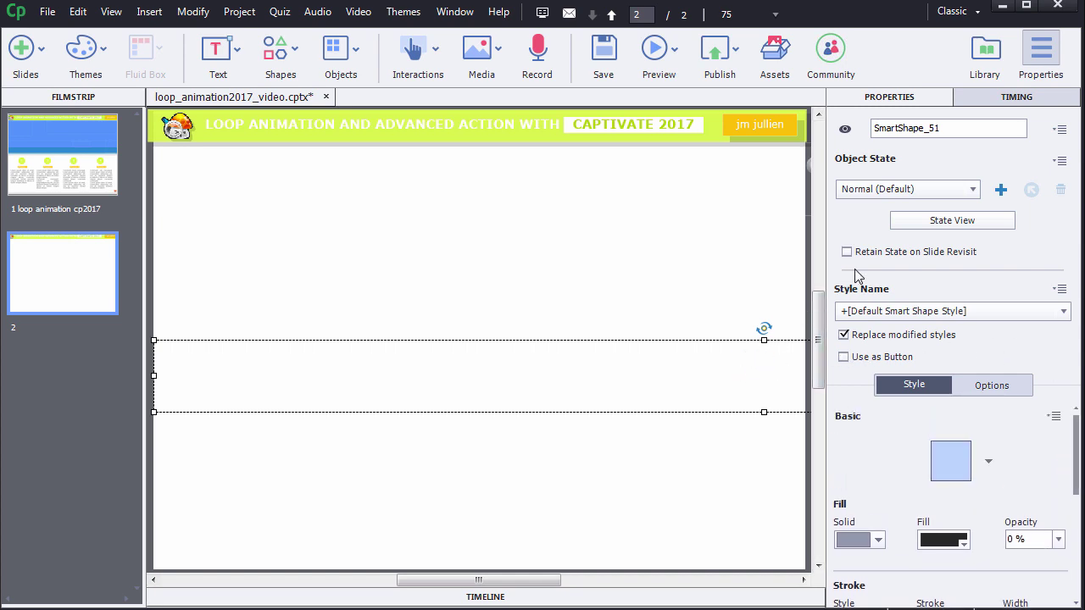
{"action": "left_click", "coordinate": [904, 224]}
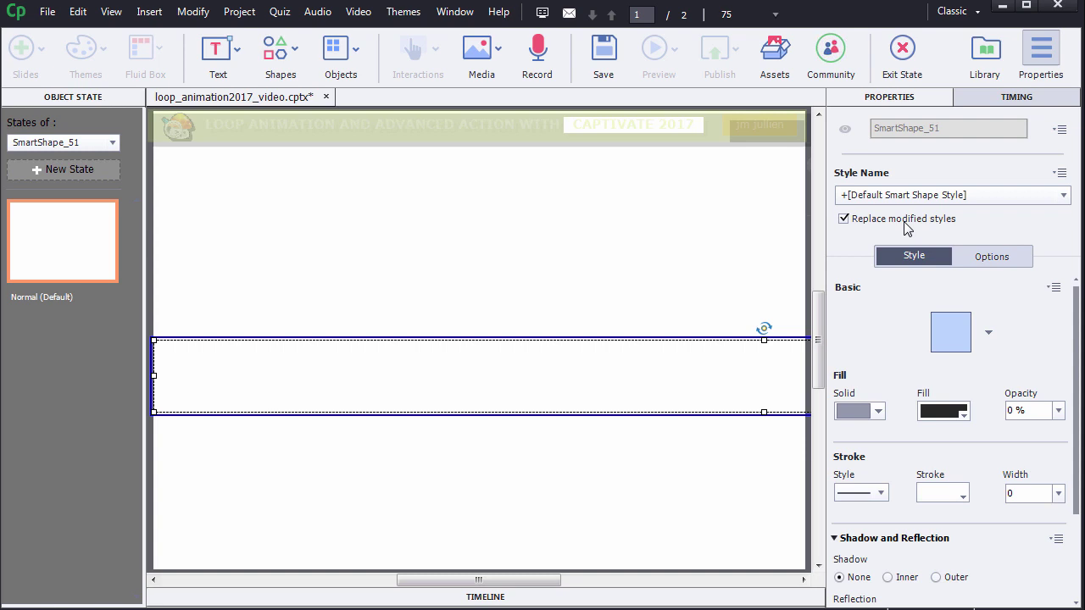
Step: Drag the wide mountains image from the Library into the rectangle's Normal state
{"action": "left_click", "coordinate": [984, 59]}
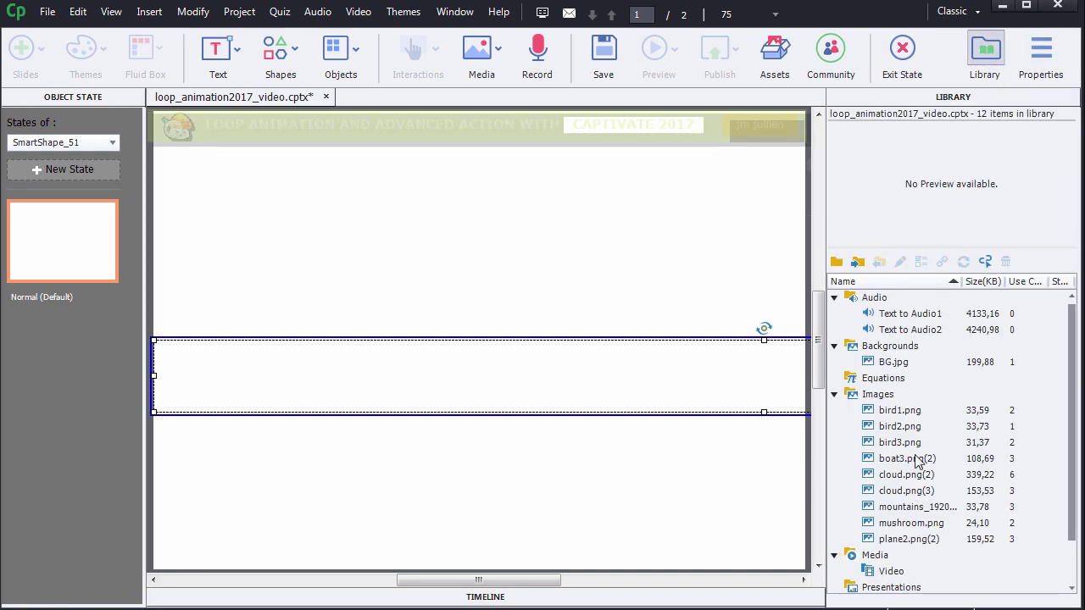
{"action": "left_click", "coordinate": [903, 507]}
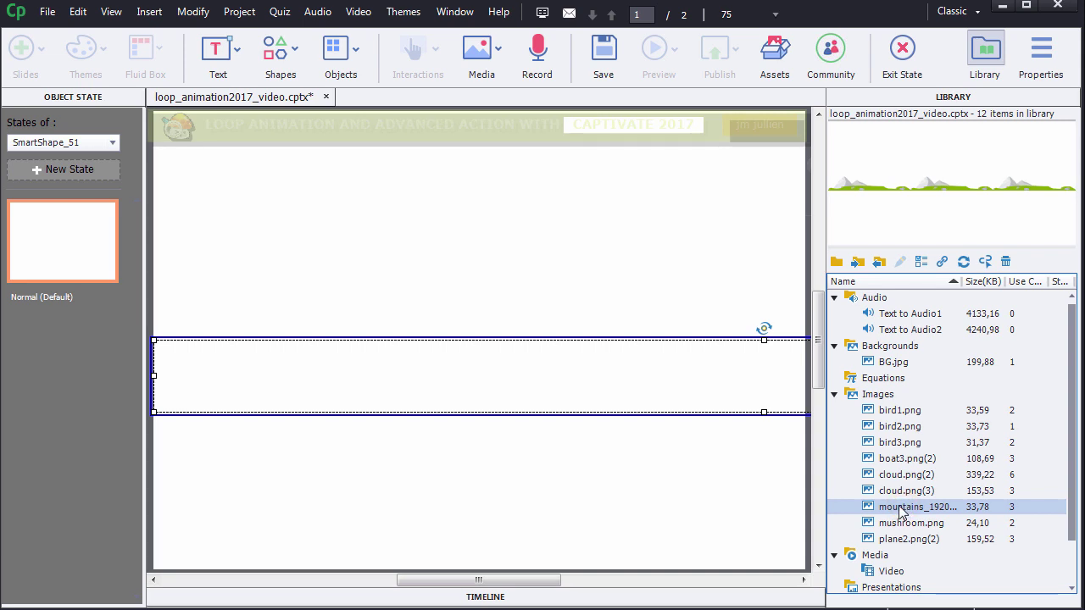
{"action": "left_click_drag", "start_coordinate": [902, 508], "coordinate": [222, 246]}
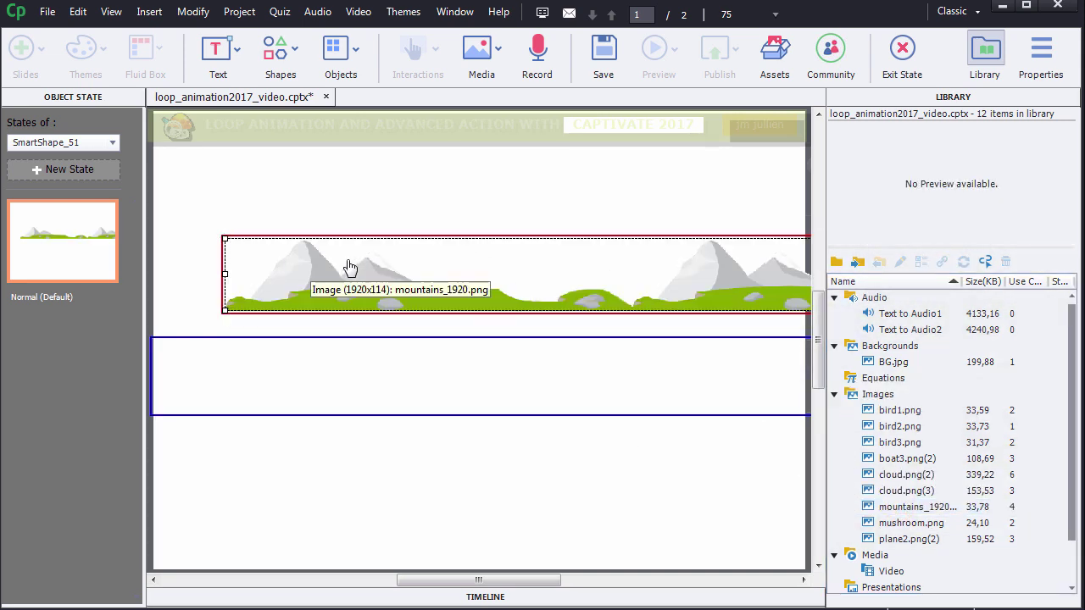
Step: Set the mountain strip to X 0, check the rectangle's position, then set the strip's Y to 360
{"action": "left_click", "coordinate": [1049, 65]}
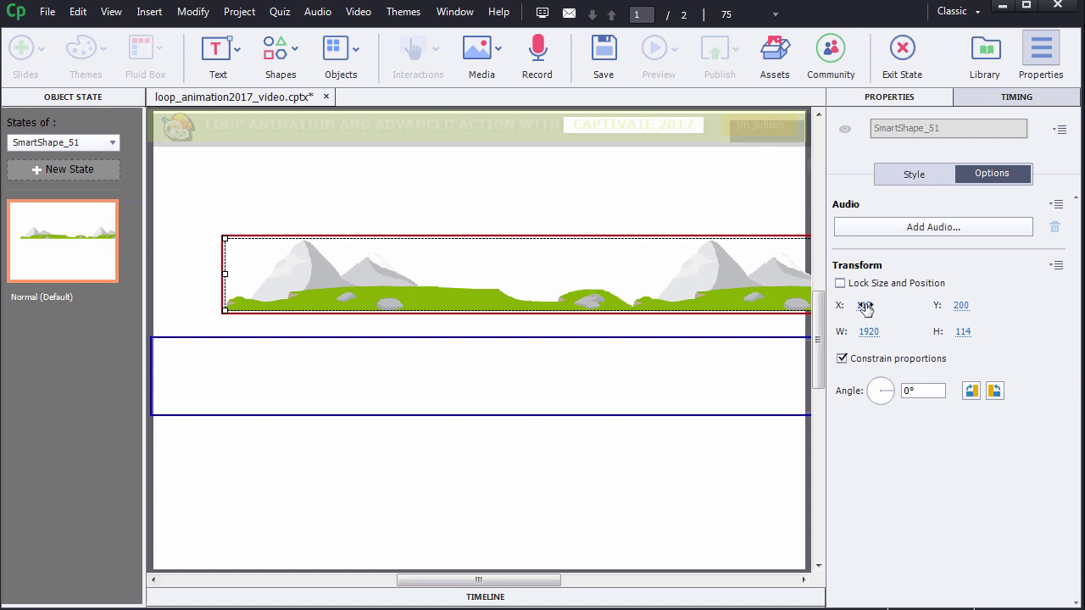
{"action": "left_click", "coordinate": [863, 308]}
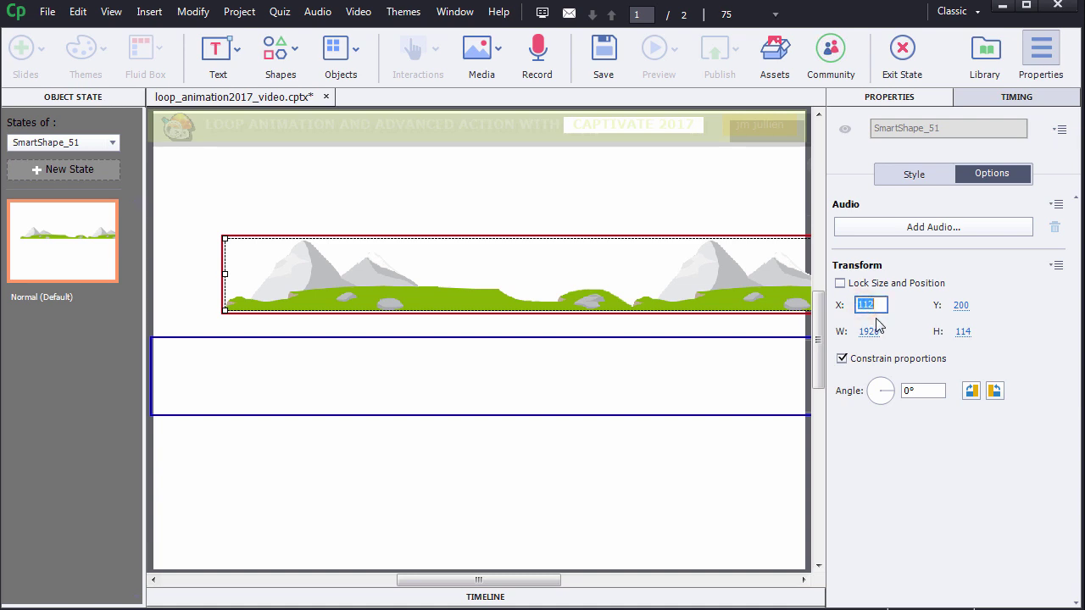
{"action": "type", "text": "0"}
{"action": "key", "text": "Return"}
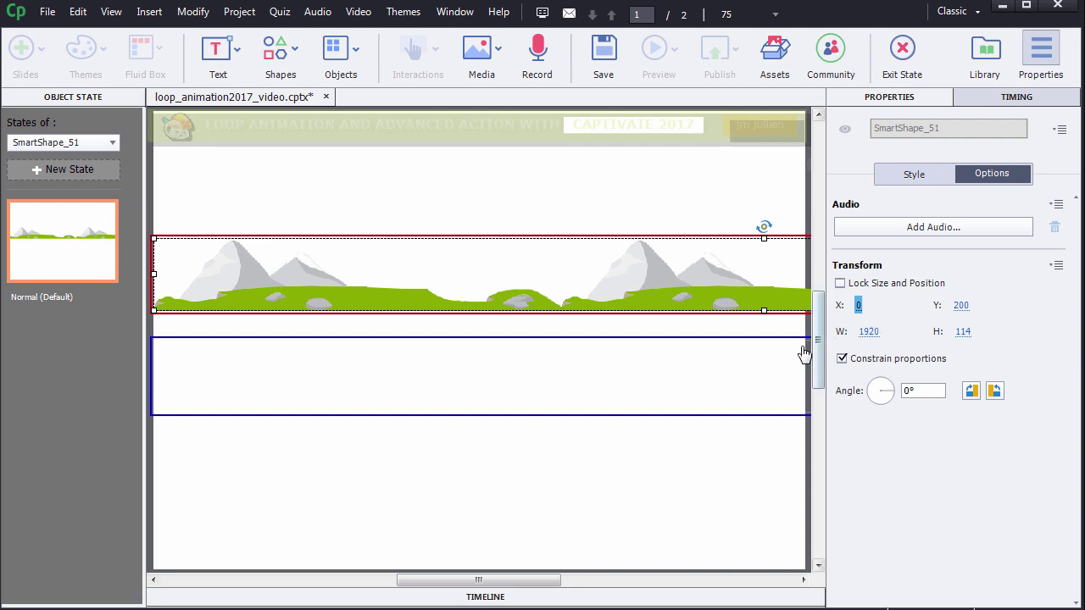
{"action": "left_click", "coordinate": [780, 357]}
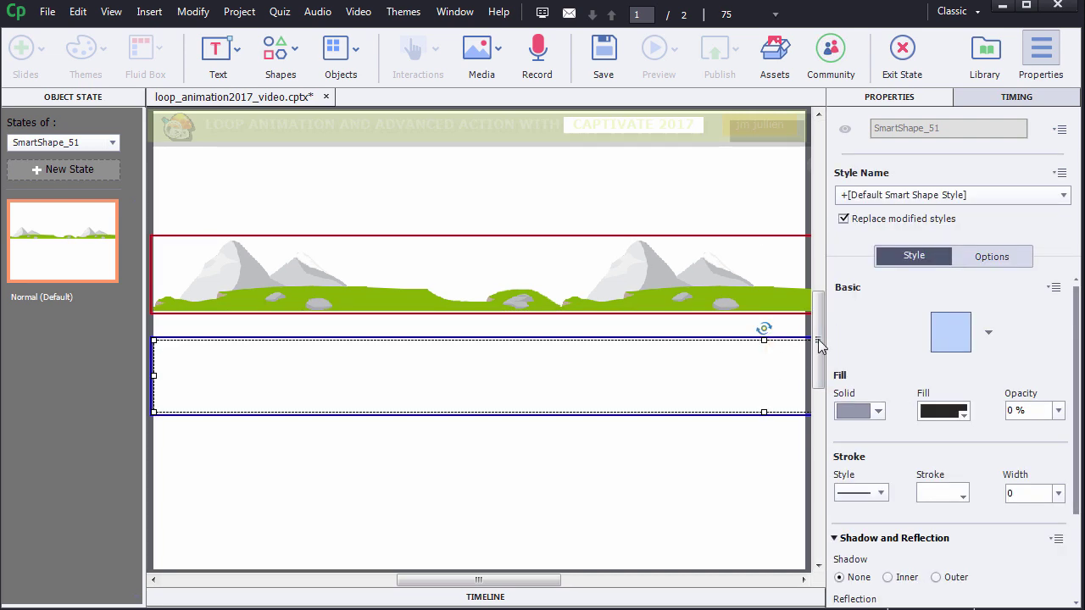
{"action": "left_click", "coordinate": [992, 261]}
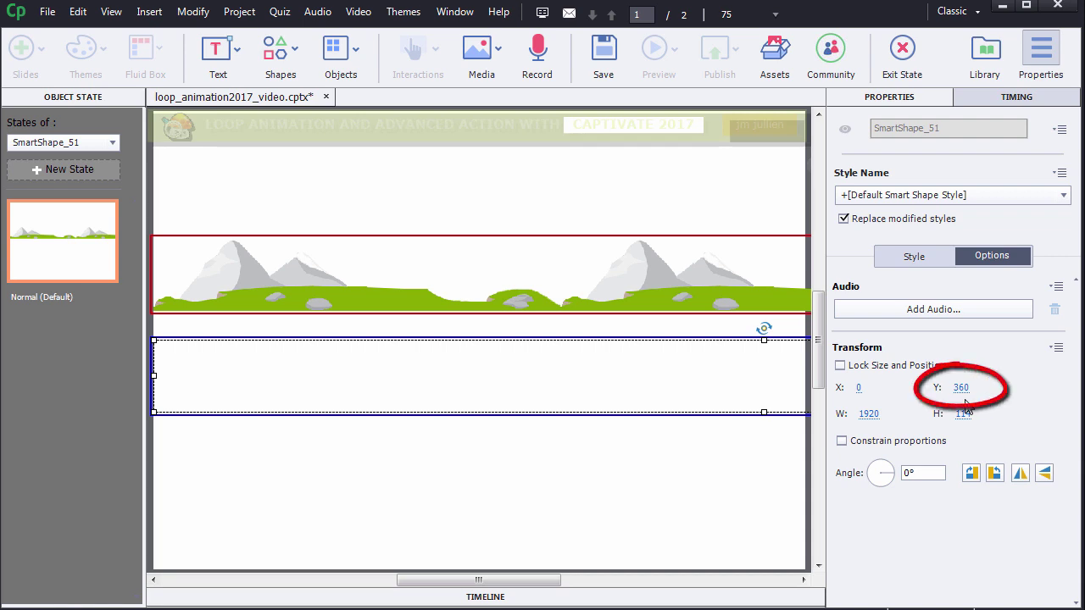
{"action": "left_click", "coordinate": [739, 297]}
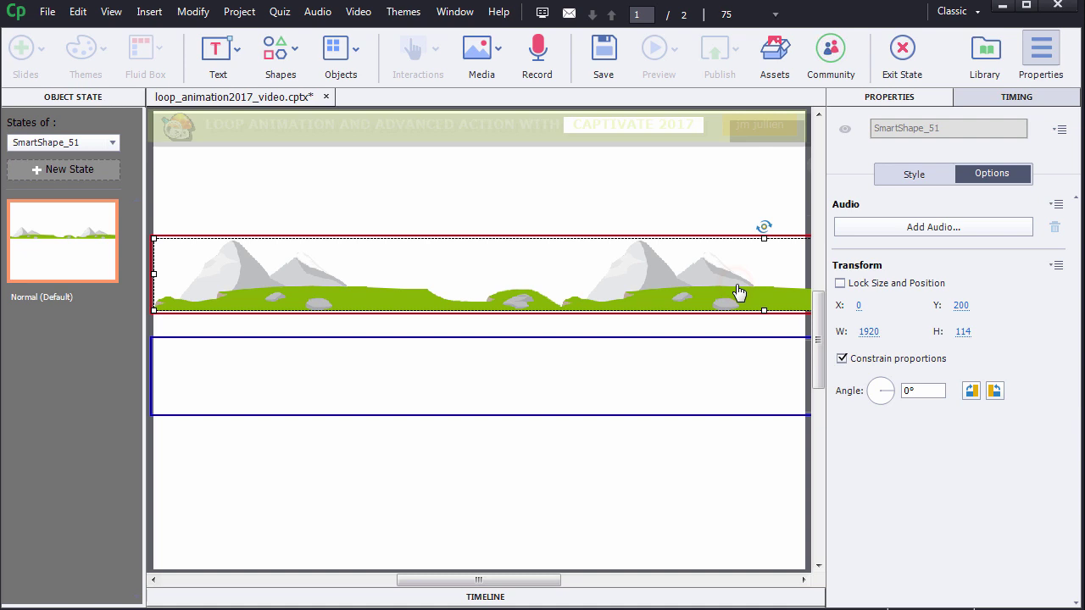
{"action": "left_click", "coordinate": [961, 307]}
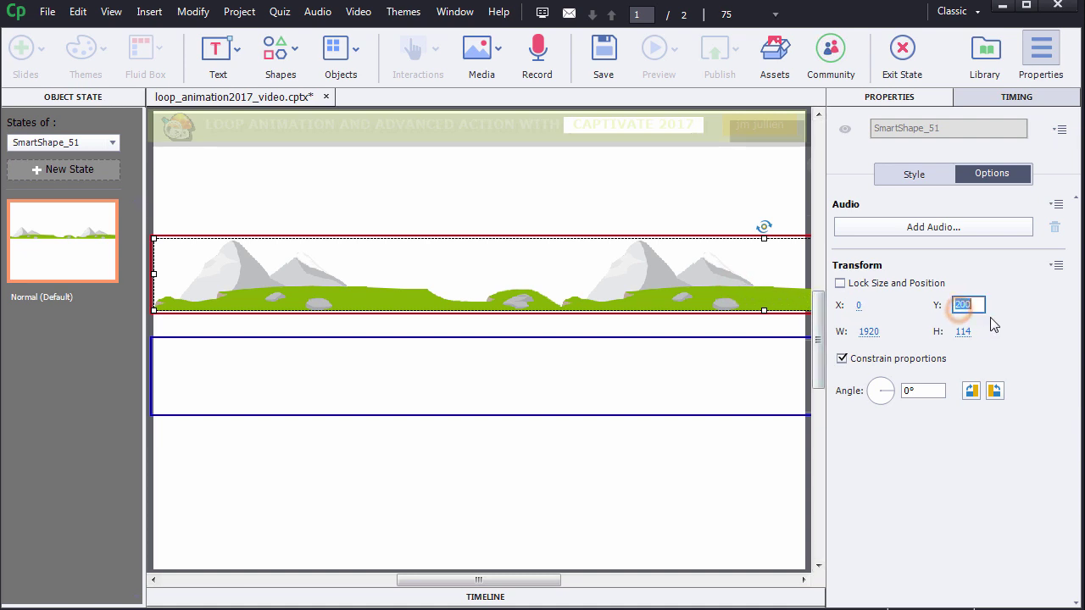
{"action": "type", "text": "360"}
{"action": "key", "text": "Return"}
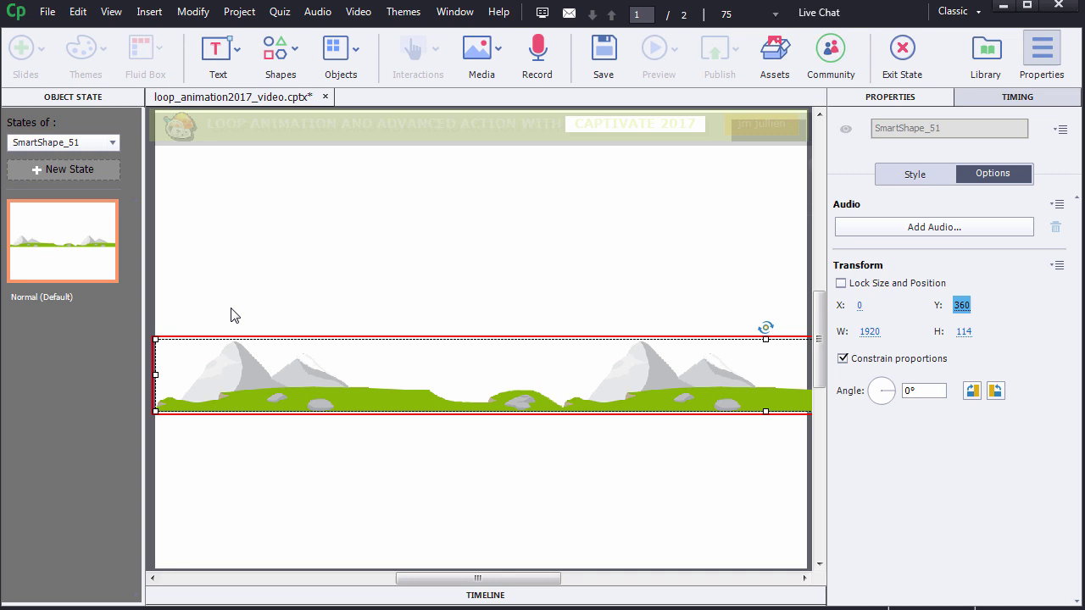
Step: Duplicate the Normal state as NewState1
{"action": "right_click", "coordinate": [70, 271]}
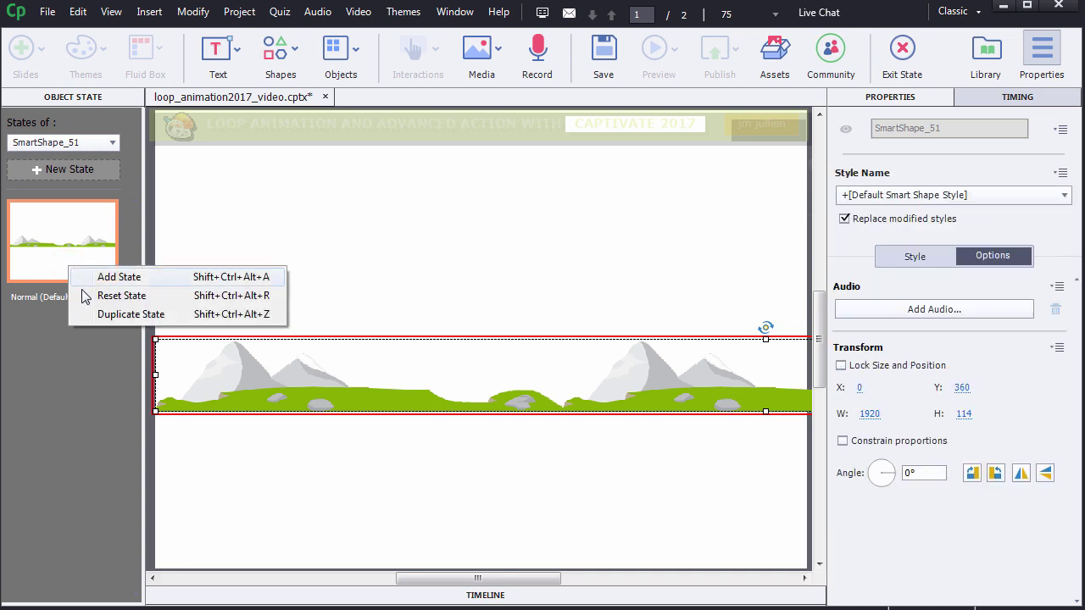
{"action": "left_click", "coordinate": [104, 315]}
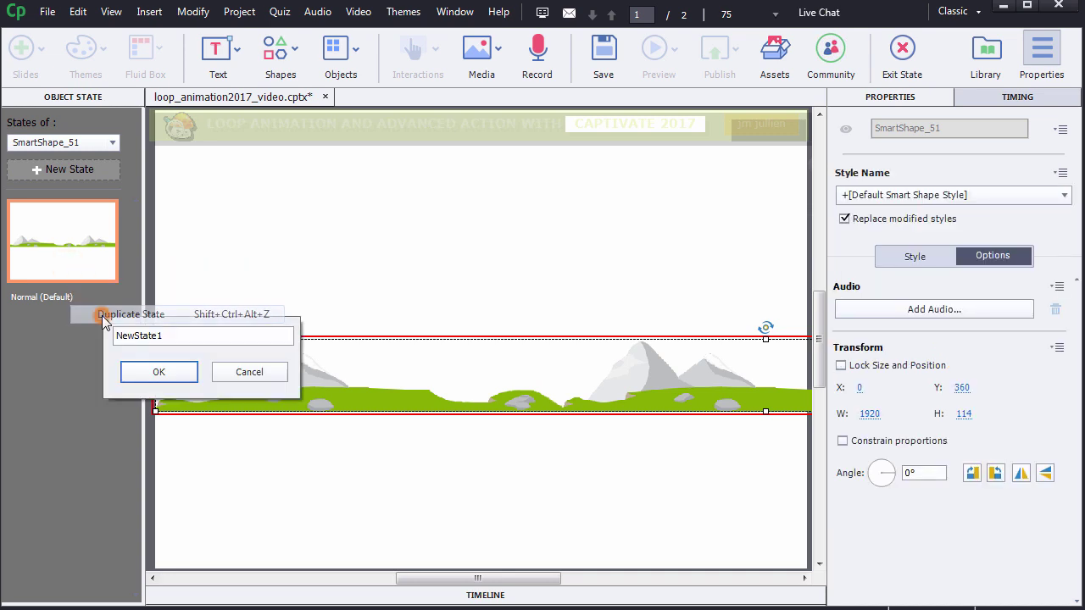
{"action": "left_click", "coordinate": [142, 371]}
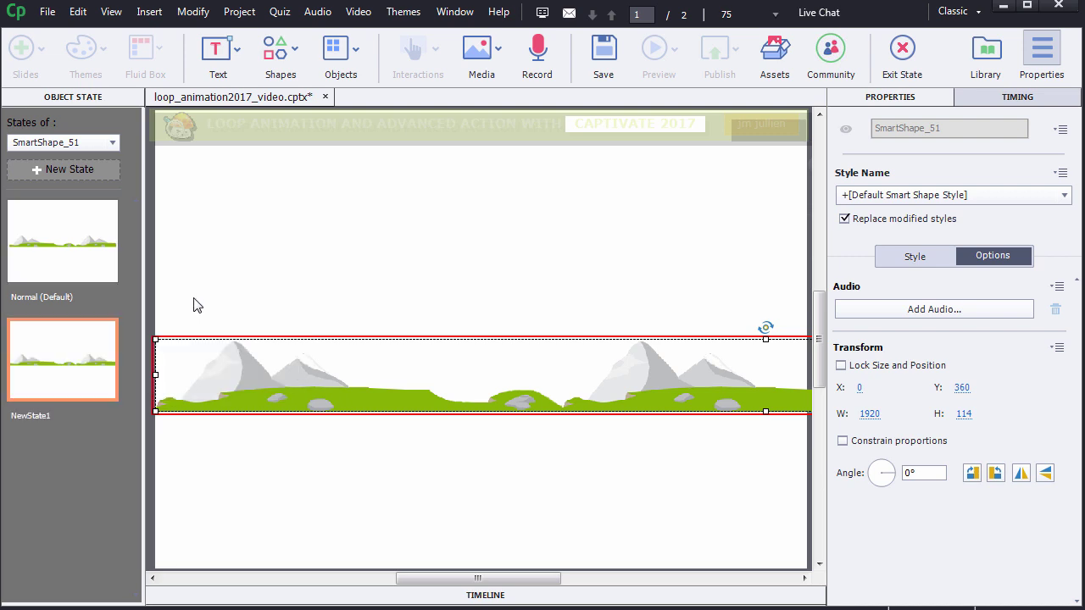
Step: Zoom the stage to 66% and shift the strip in NewState1 to X -640
{"action": "left_click", "coordinate": [781, 17]}
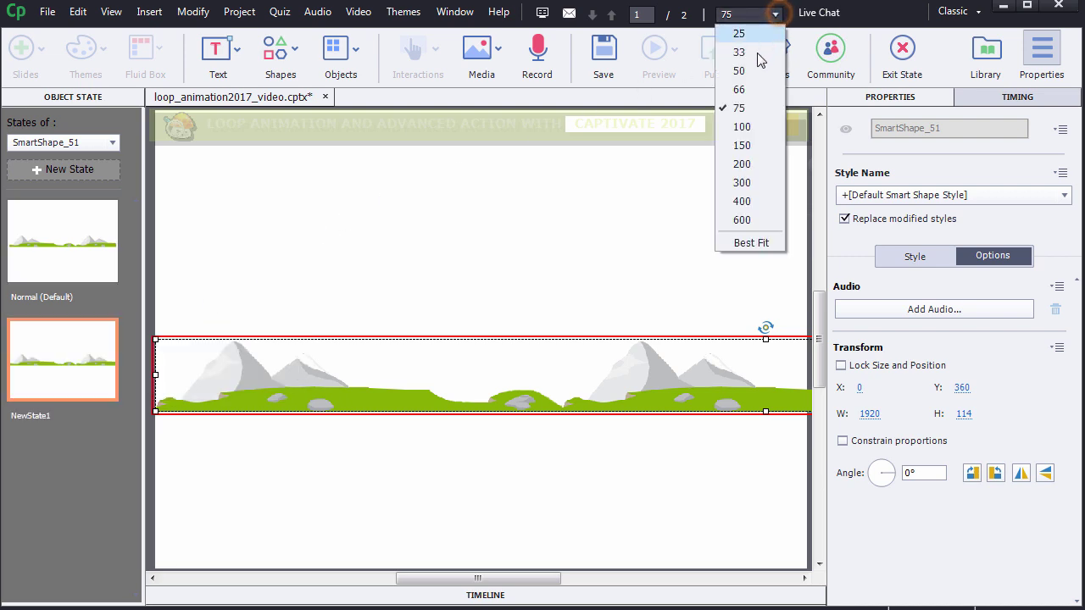
{"action": "left_click", "coordinate": [739, 89]}
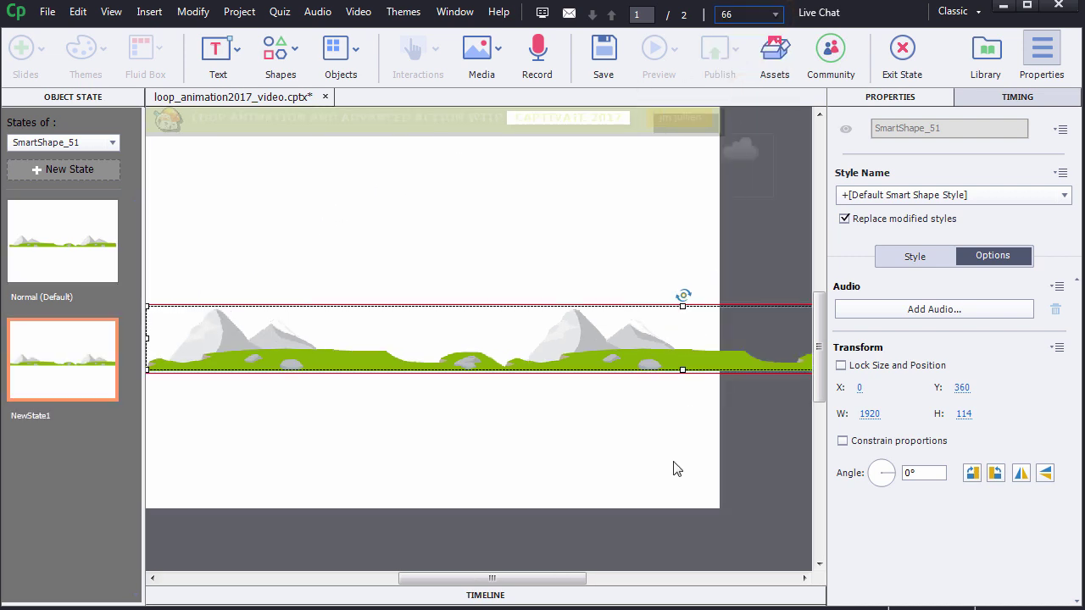
{"action": "left_click_drag", "start_coordinate": [576, 582], "coordinate": [534, 583]}
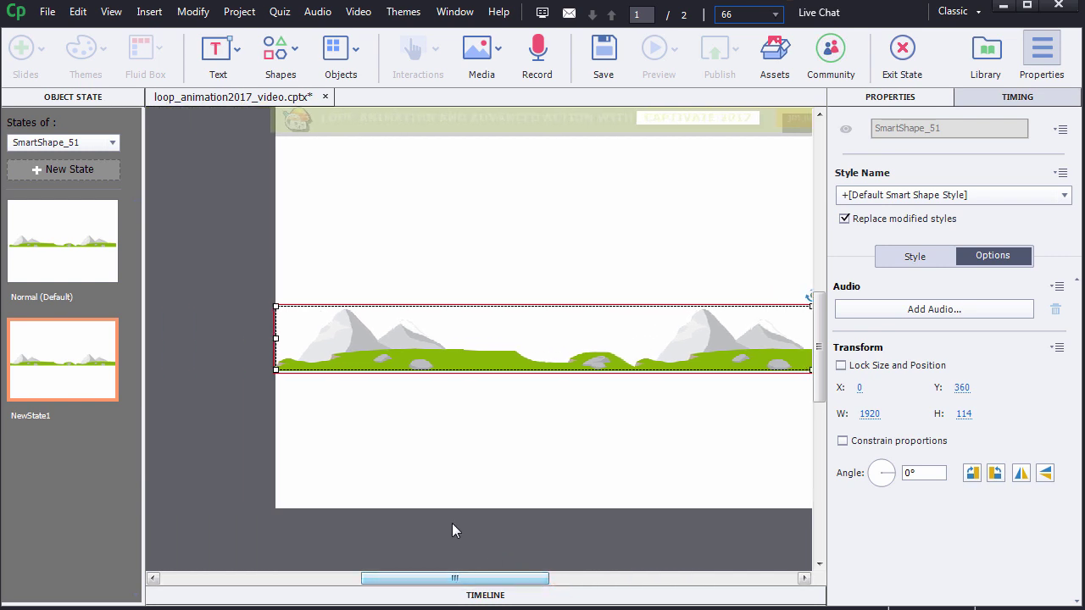
{"action": "left_click", "coordinate": [269, 404]}
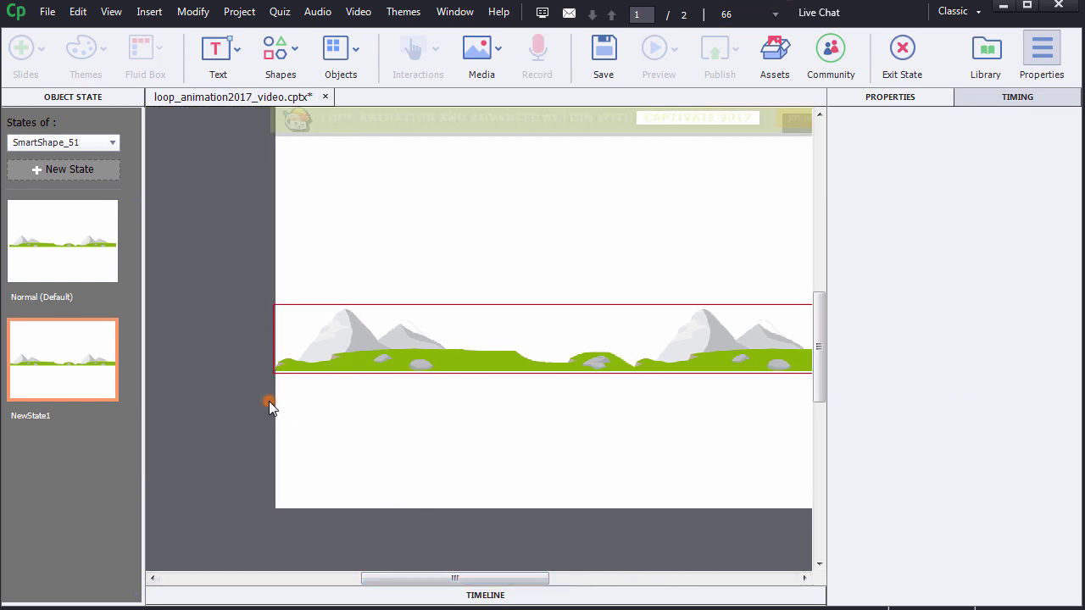
{"action": "left_click", "coordinate": [289, 311]}
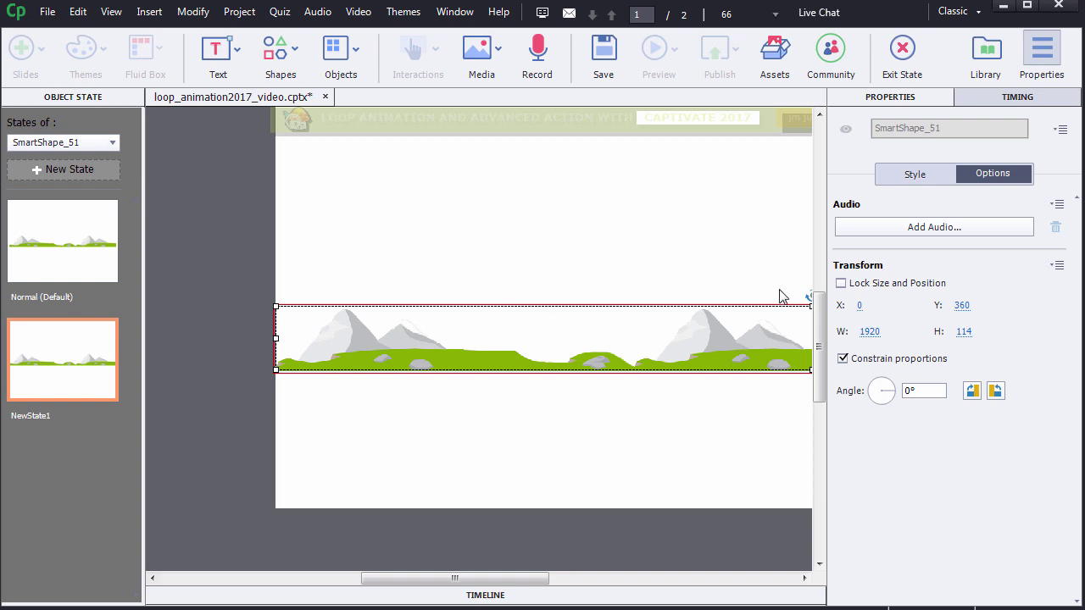
{"action": "left_click", "coordinate": [859, 305]}
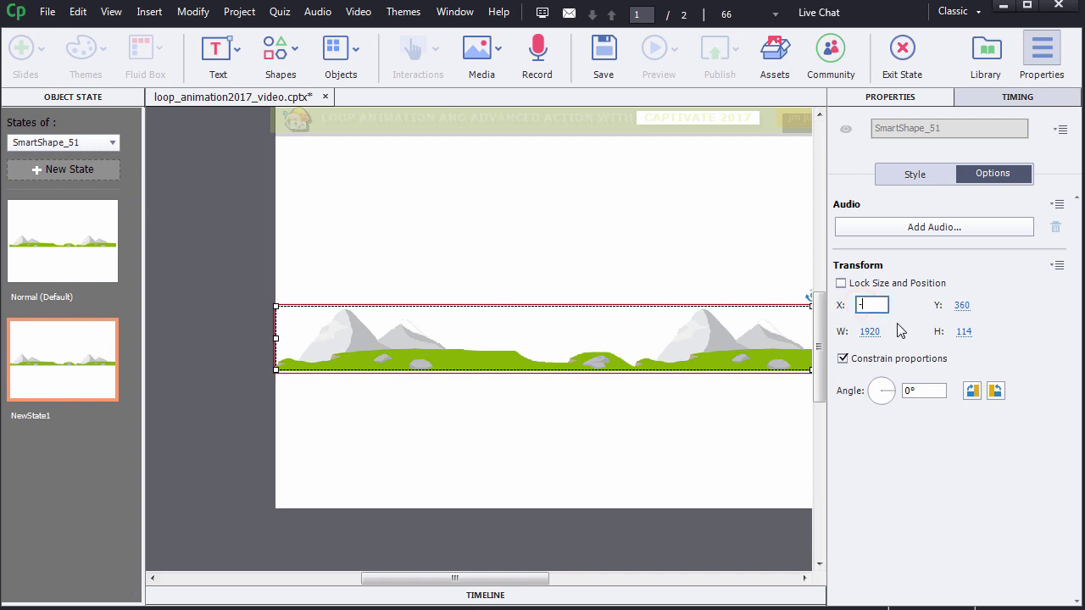
{"action": "type", "text": "-640"}
{"action": "key", "text": "Return"}
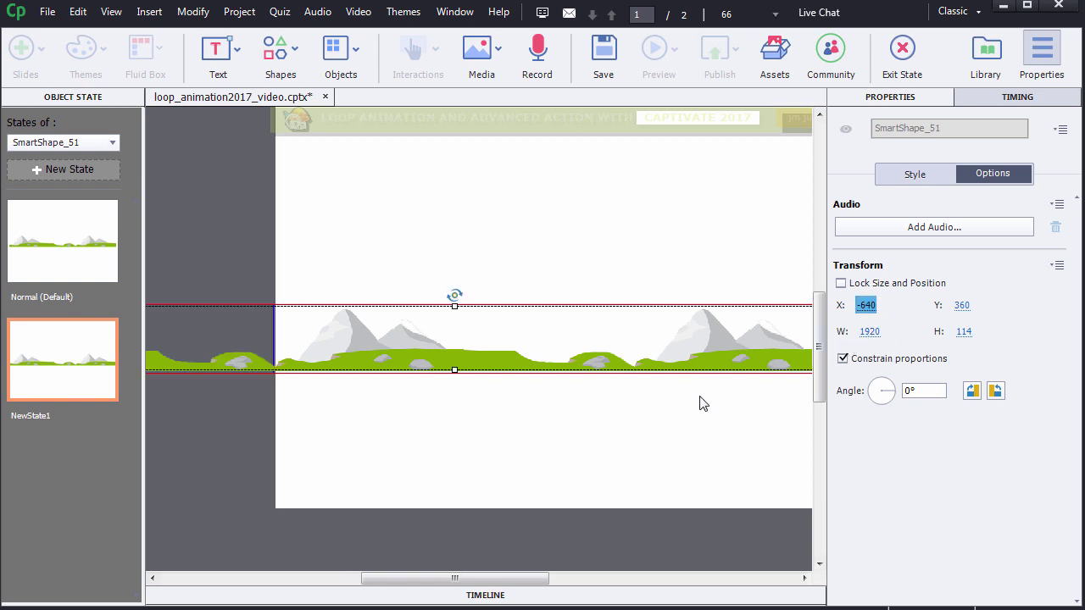
{"action": "left_click", "coordinate": [222, 455]}
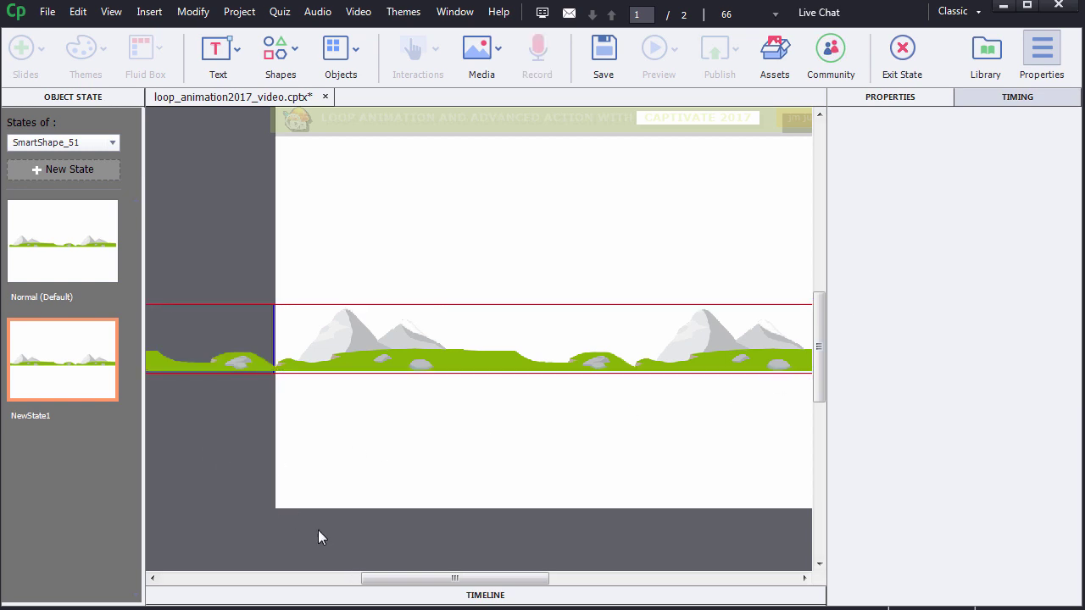
{"action": "left_click_drag", "start_coordinate": [377, 578], "coordinate": [305, 585]}
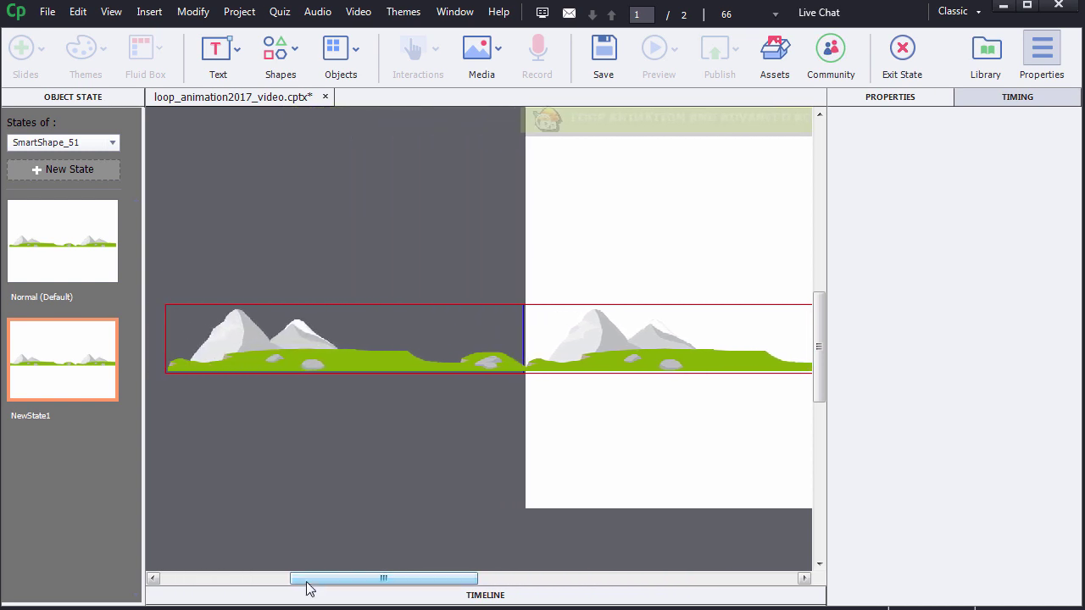
Step: Apply the Fly In From Right entrance effect to the mountain strip and save with Ctrl+S
{"action": "left_click", "coordinate": [305, 360]}
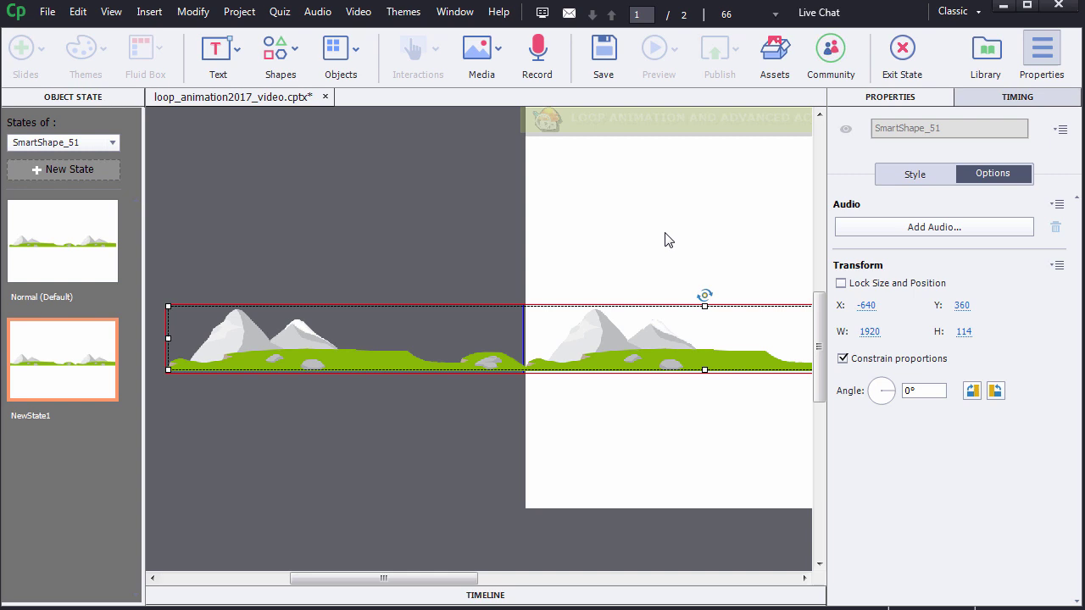
{"action": "left_click", "coordinate": [983, 99]}
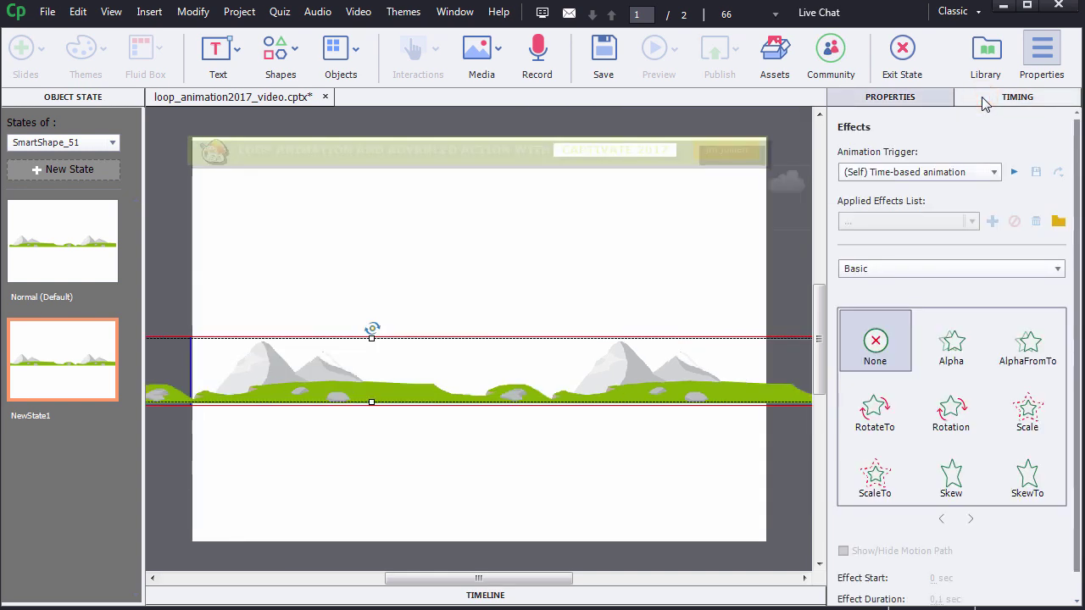
{"action": "left_click", "coordinate": [997, 270]}
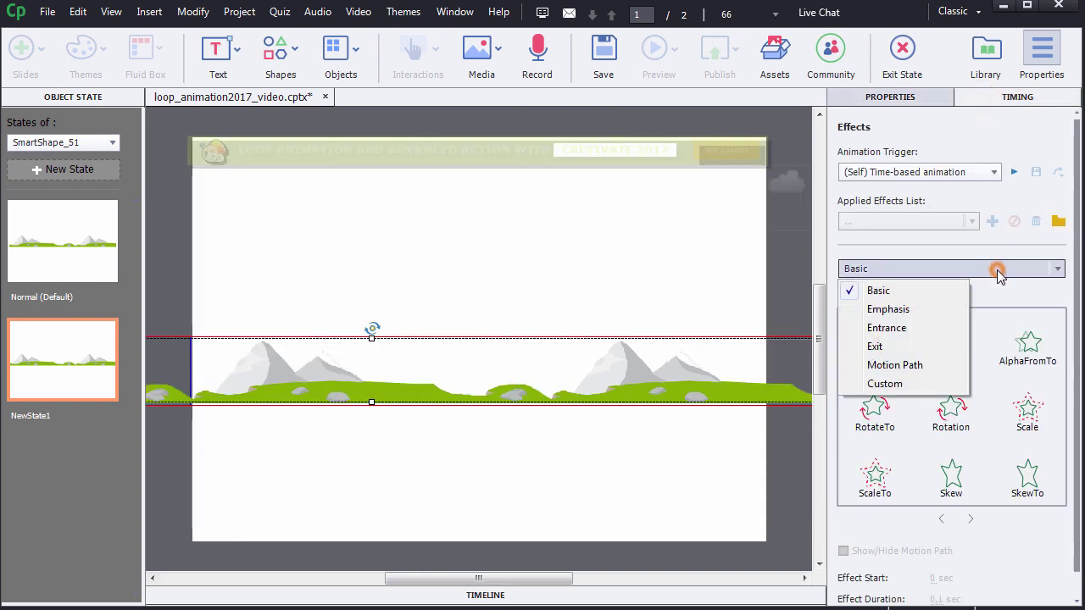
{"action": "left_click", "coordinate": [957, 327]}
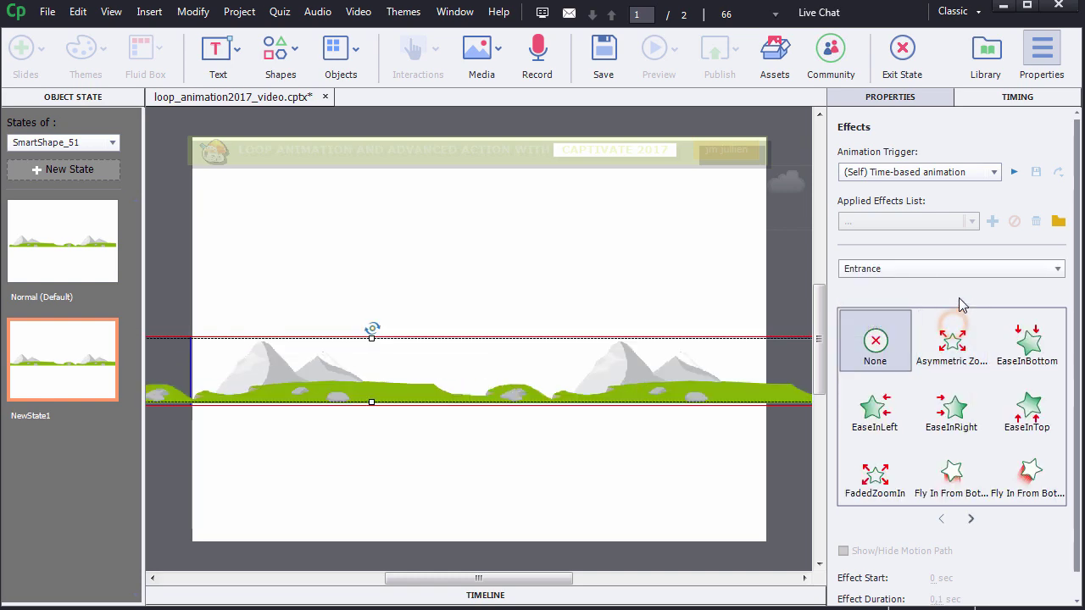
{"action": "left_click", "coordinate": [970, 519]}
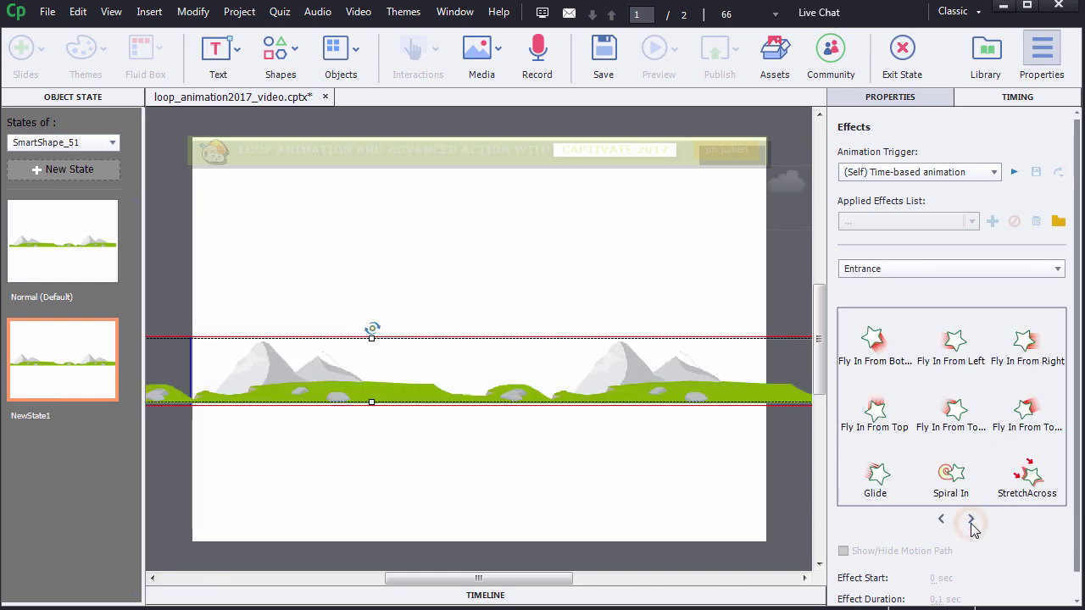
{"action": "left_click", "coordinate": [1026, 343]}
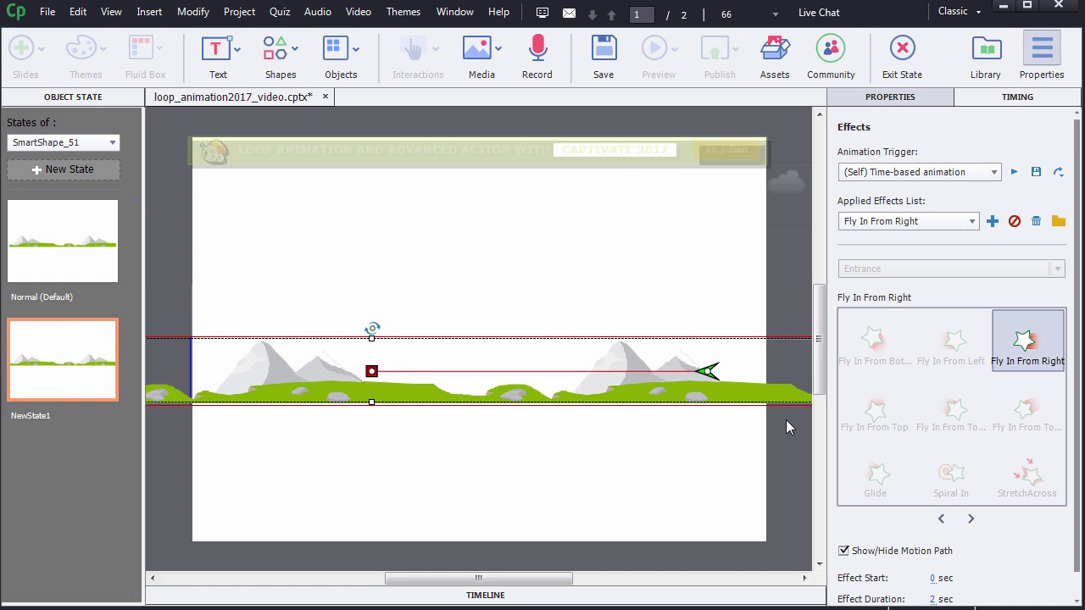
{"action": "key", "text": "ctrl+s"}
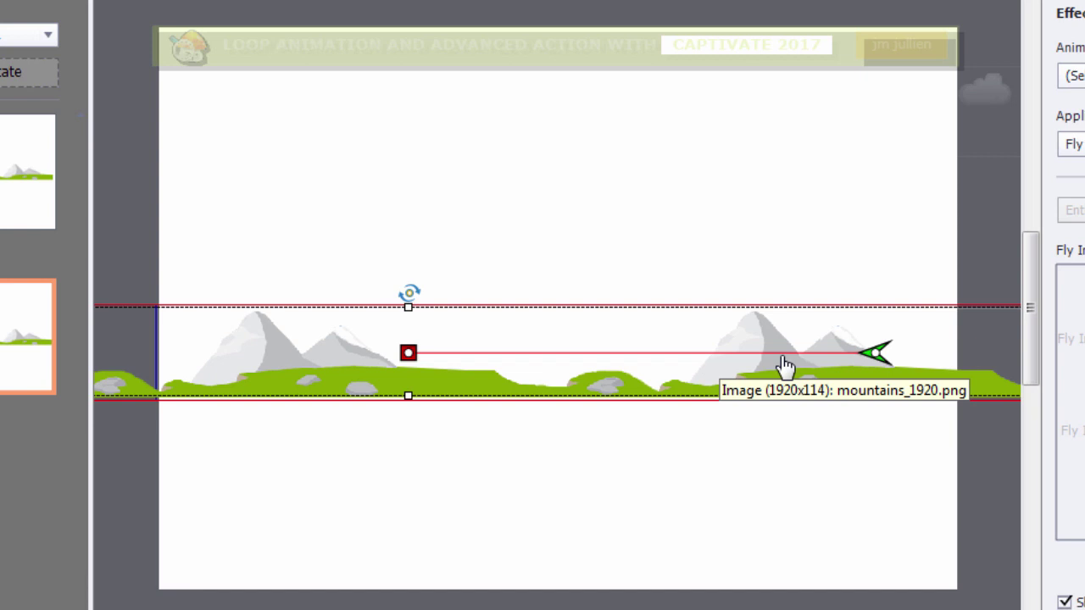
{"action": "mouse_move", "coordinate": [873, 351]}
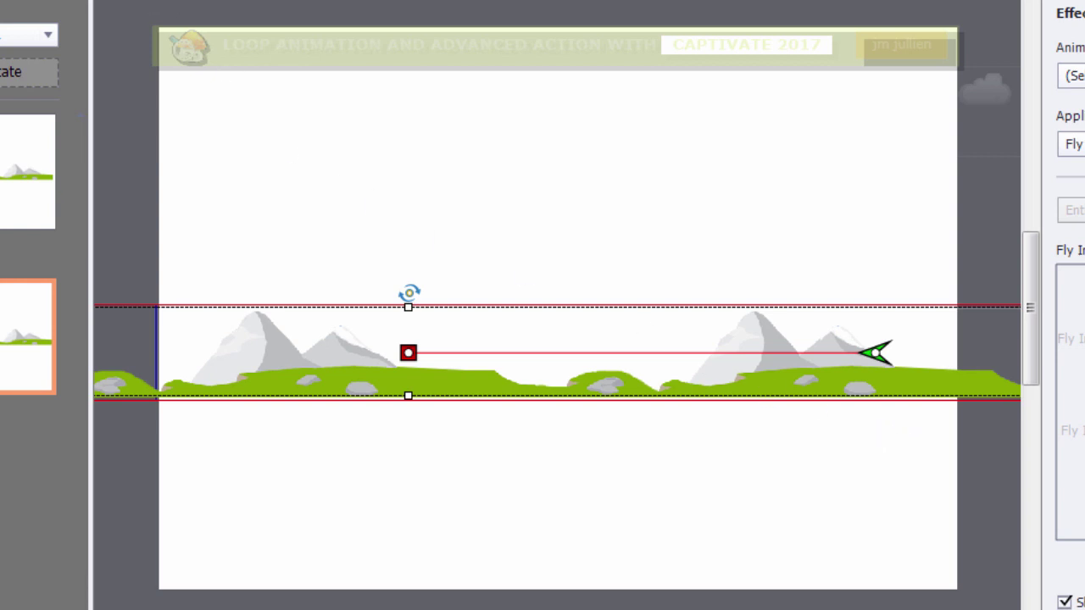
Step: Turn on the stage rulers and show the guides
{"action": "key", "text": "alt+v"}
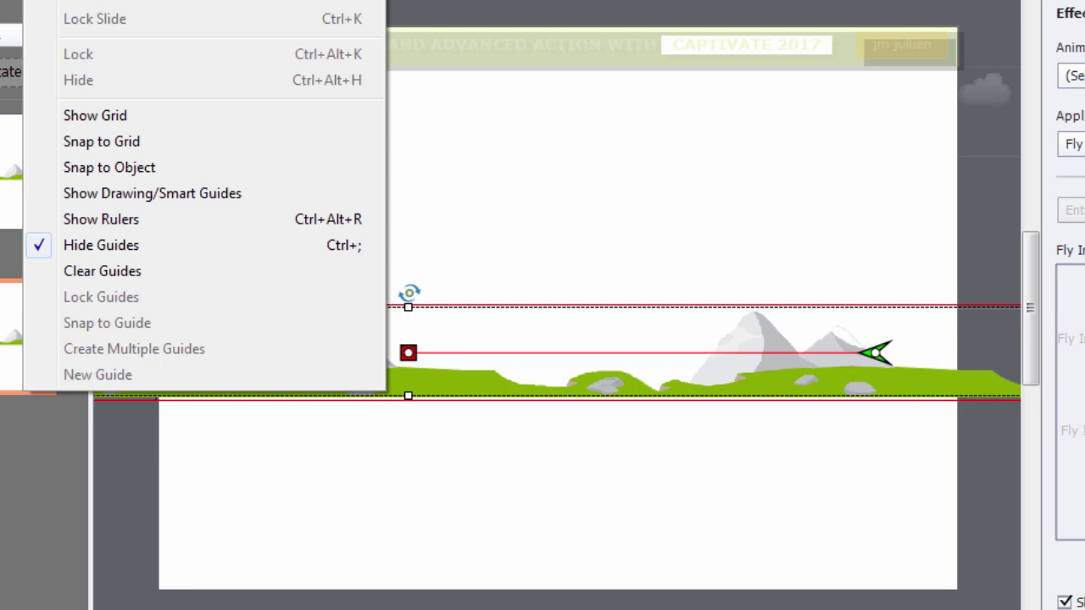
{"action": "left_click", "coordinate": [102, 219]}
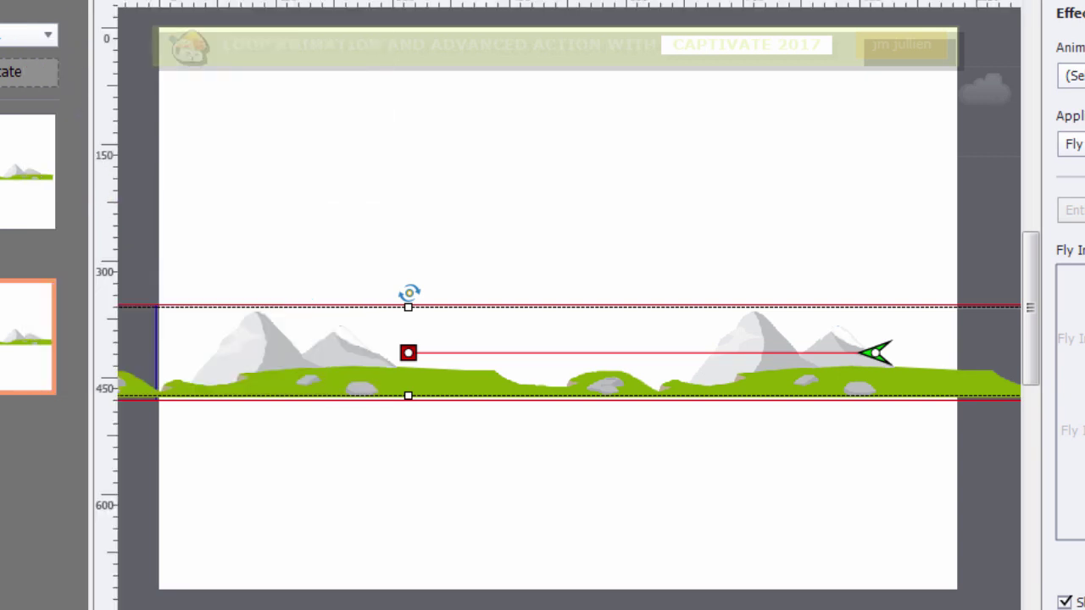
{"action": "right_click", "coordinate": [106, 12]}
{"action": "left_click", "coordinate": [108, 248]}
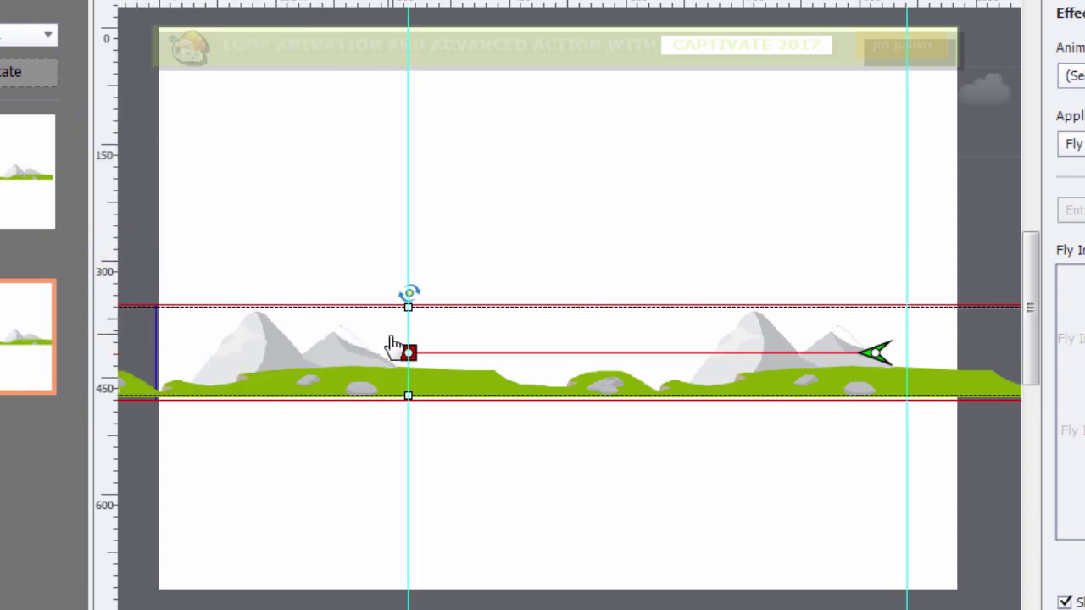
Step: Drag the Fly In path's end right so it stops at the X 960 guide
{"action": "left_click", "coordinate": [908, 292]}
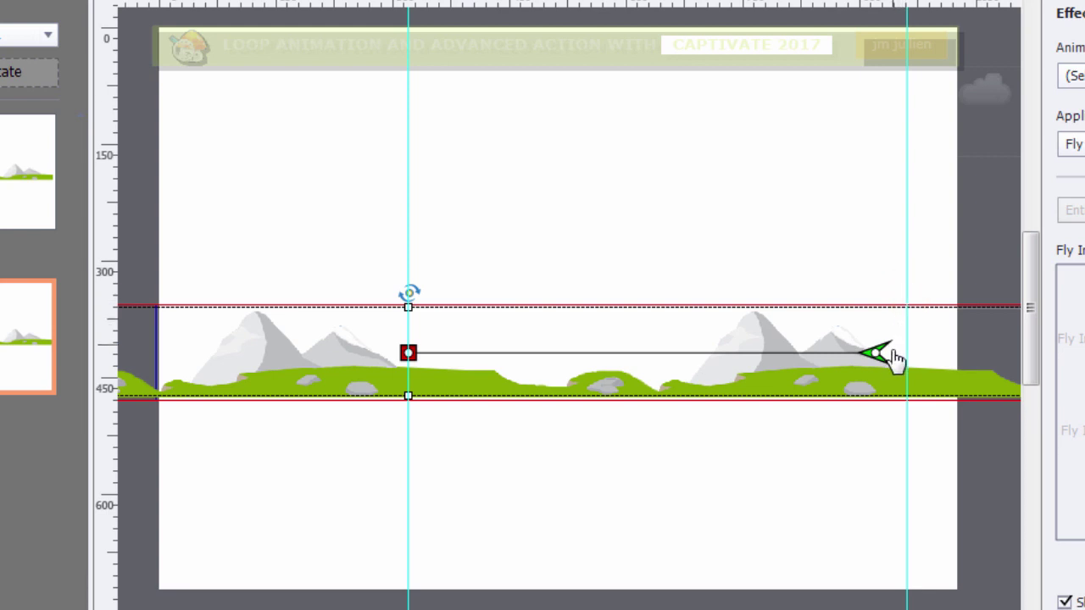
{"action": "left_click_drag", "start_coordinate": [877, 352], "coordinate": [905, 352]}
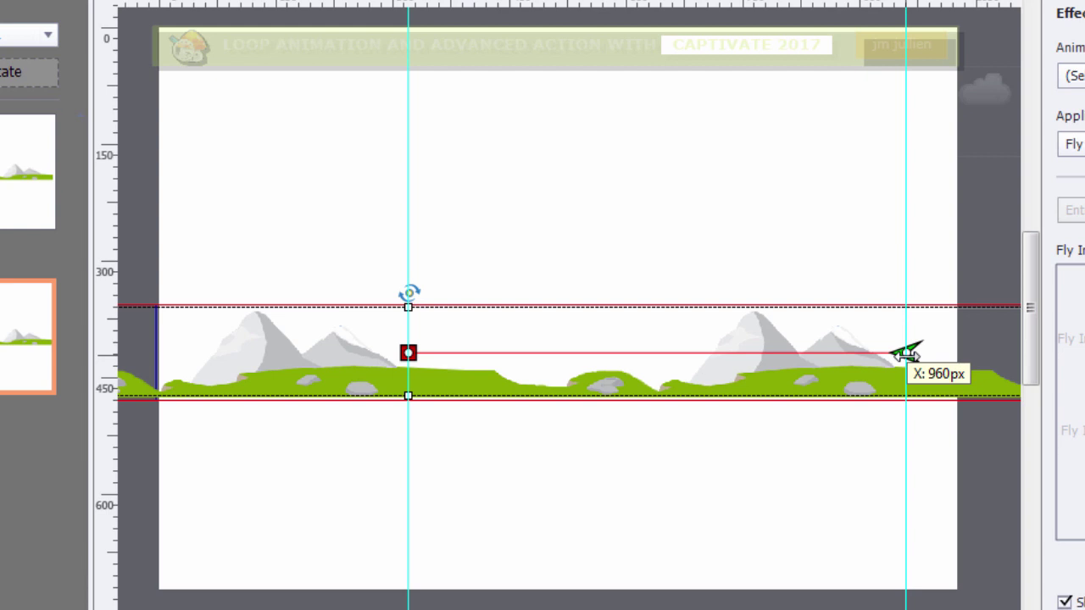
{"action": "left_click", "coordinate": [972, 442]}
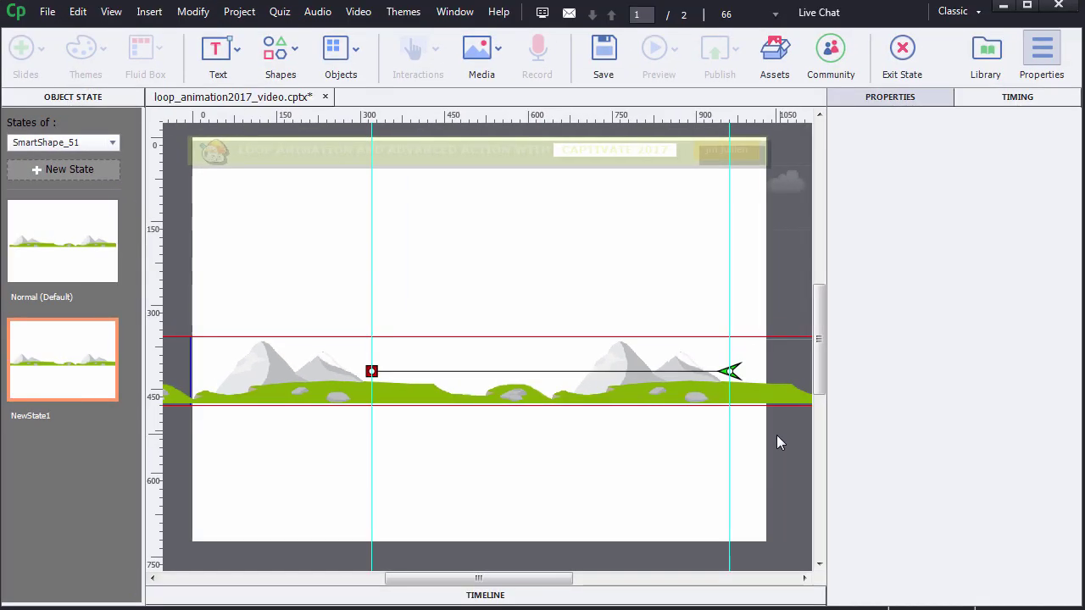
Step: Set the strip's Fly In From Right effect duration to 11 seconds in the Timing tab
{"action": "left_click", "coordinate": [760, 390]}
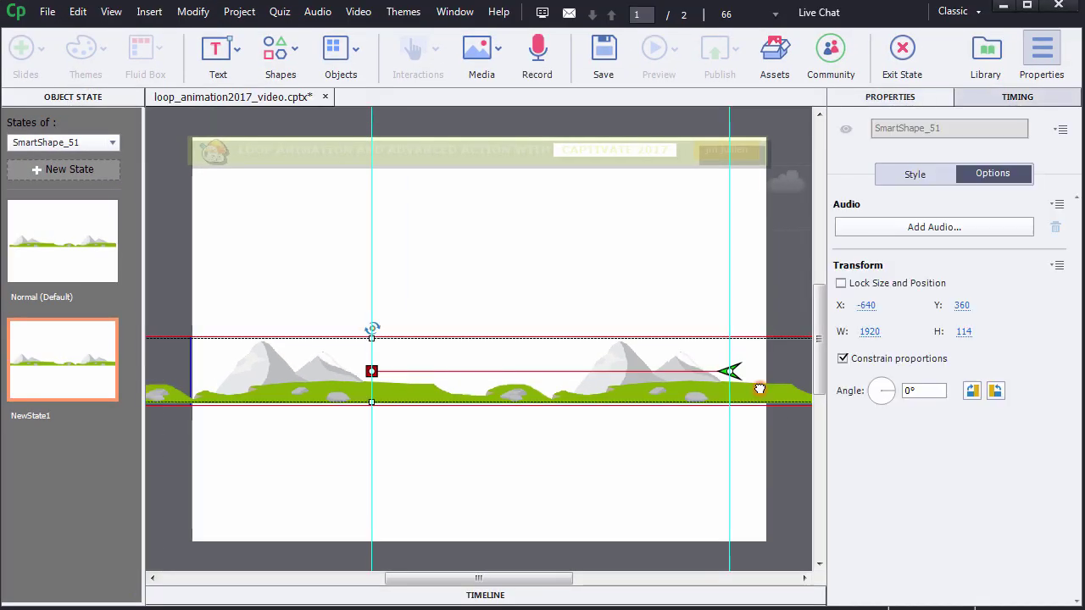
{"action": "left_click", "coordinate": [983, 99]}
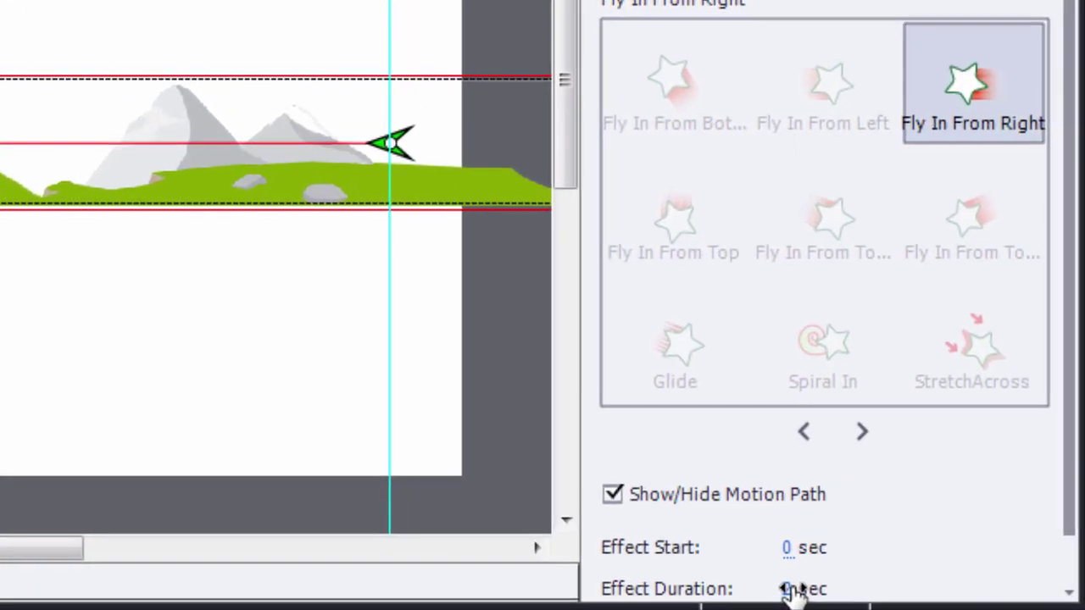
{"action": "left_click", "coordinate": [852, 593]}
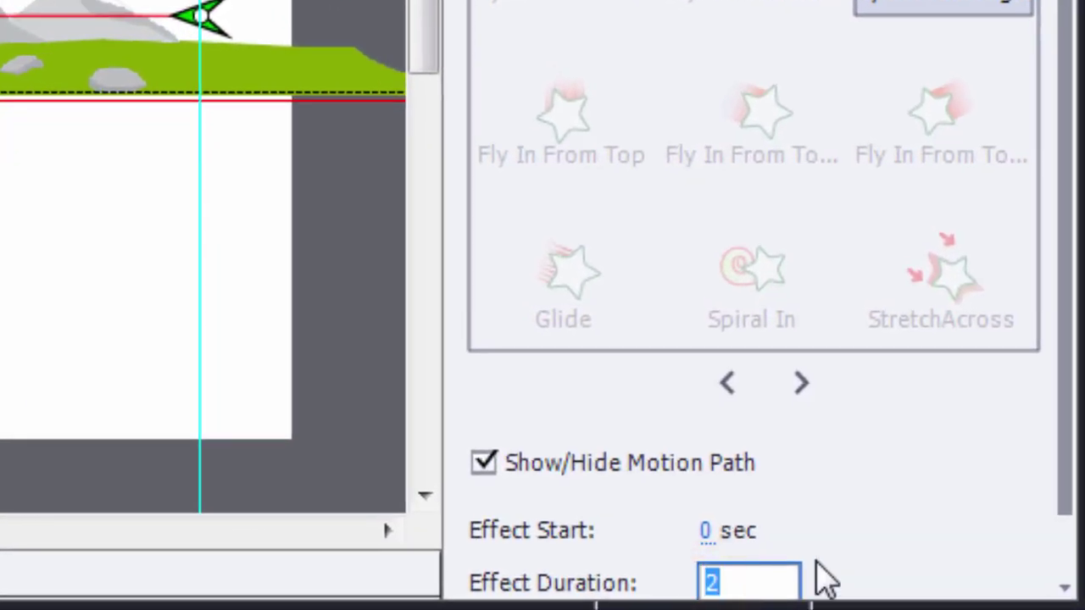
{"action": "type", "text": "11"}
{"action": "key", "text": "Return"}
{"action": "left_click", "coordinate": [814, 566]}
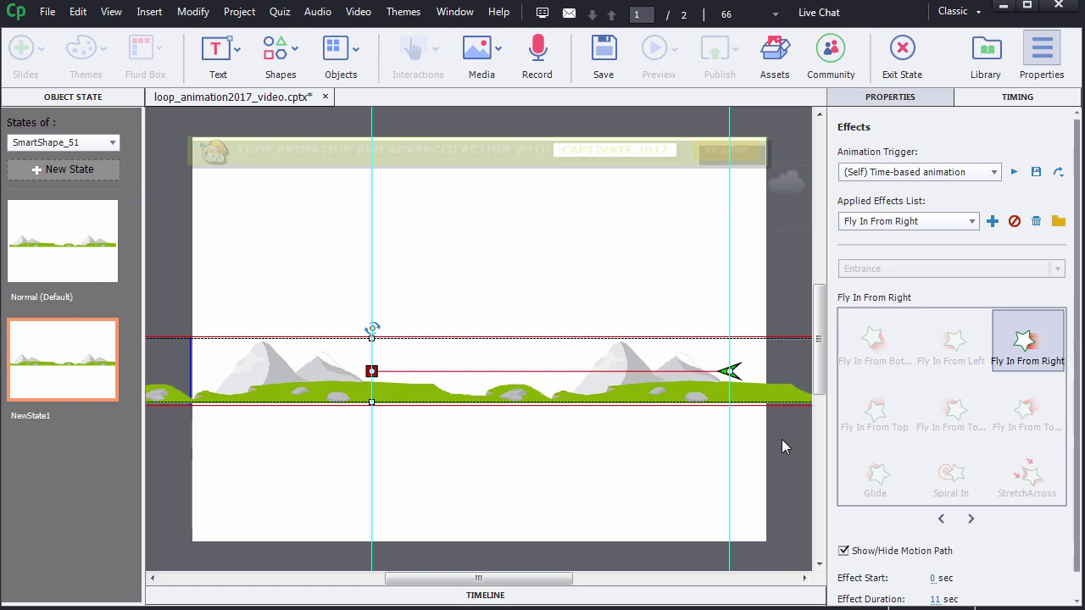
Step: Duplicate NewState1 as NewState2 and check the copy's fly-in motion path
{"action": "right_click", "coordinate": [93, 349]}
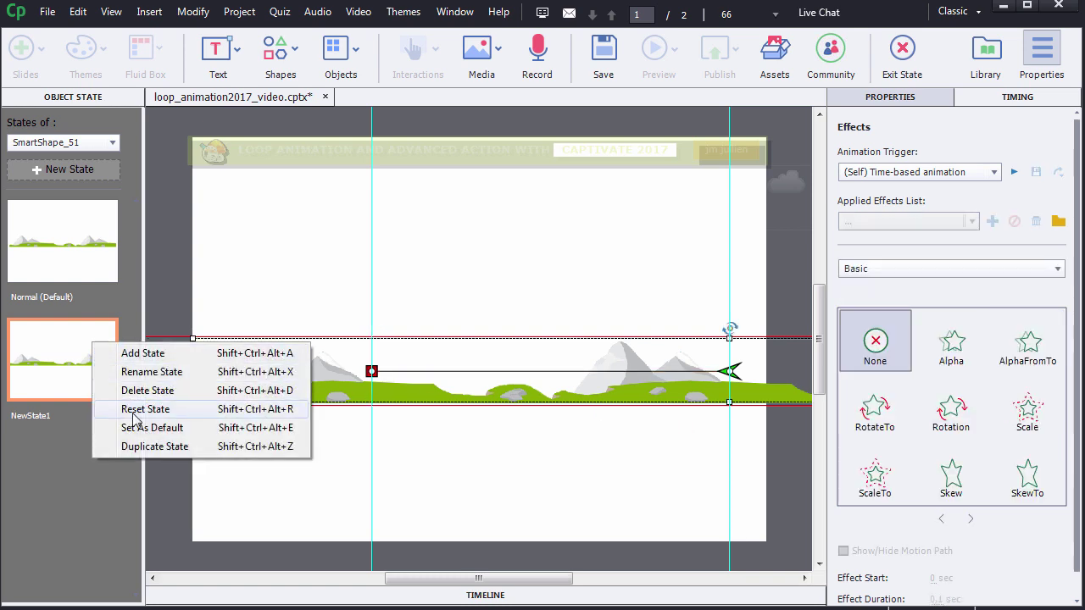
{"action": "left_click", "coordinate": [152, 447]}
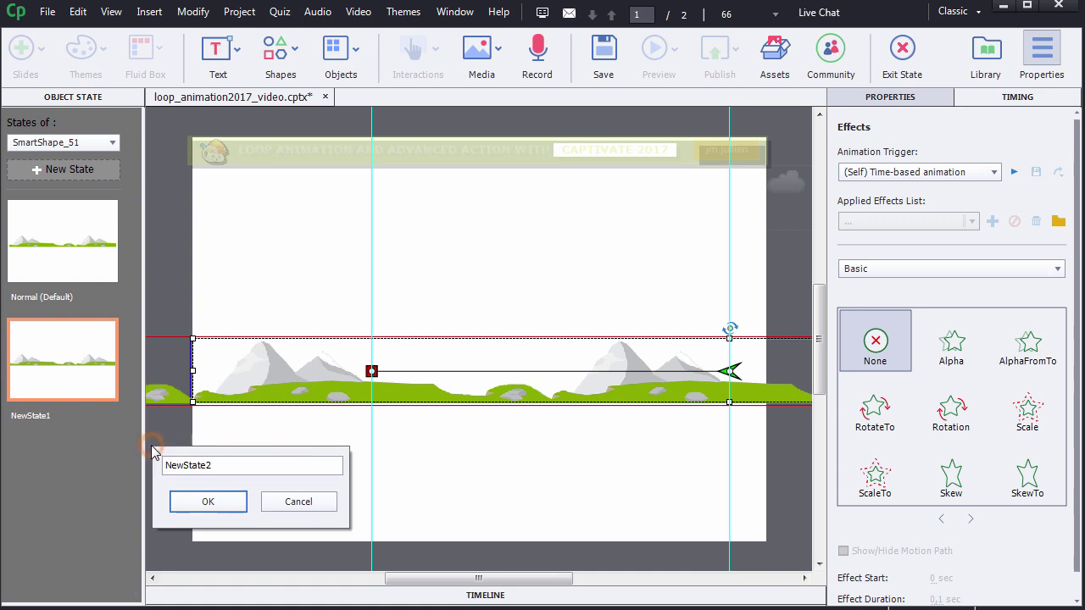
{"action": "left_click", "coordinate": [218, 502]}
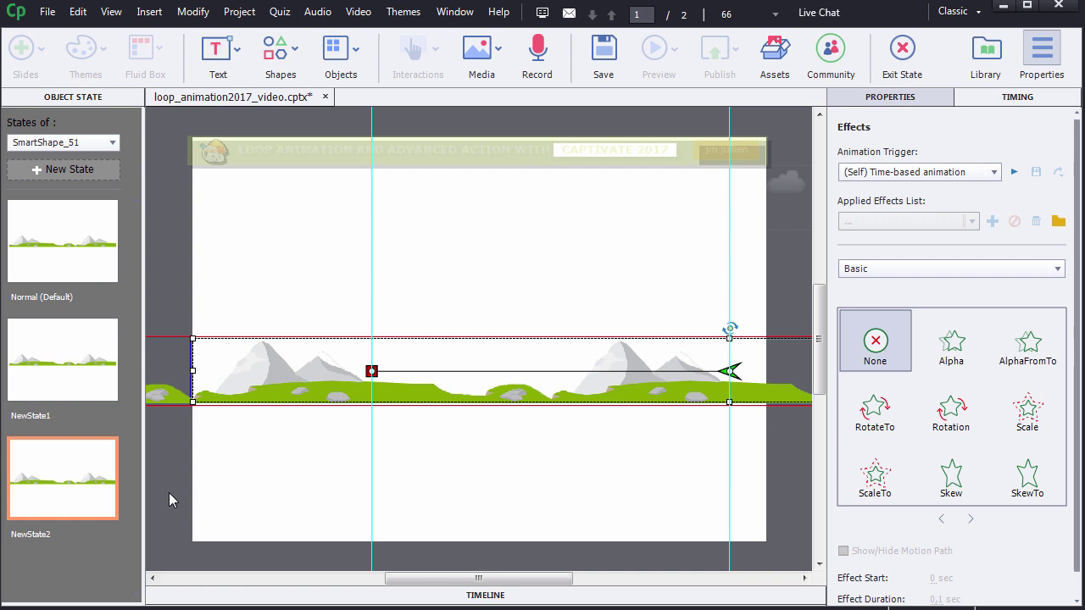
{"action": "left_click", "coordinate": [371, 371]}
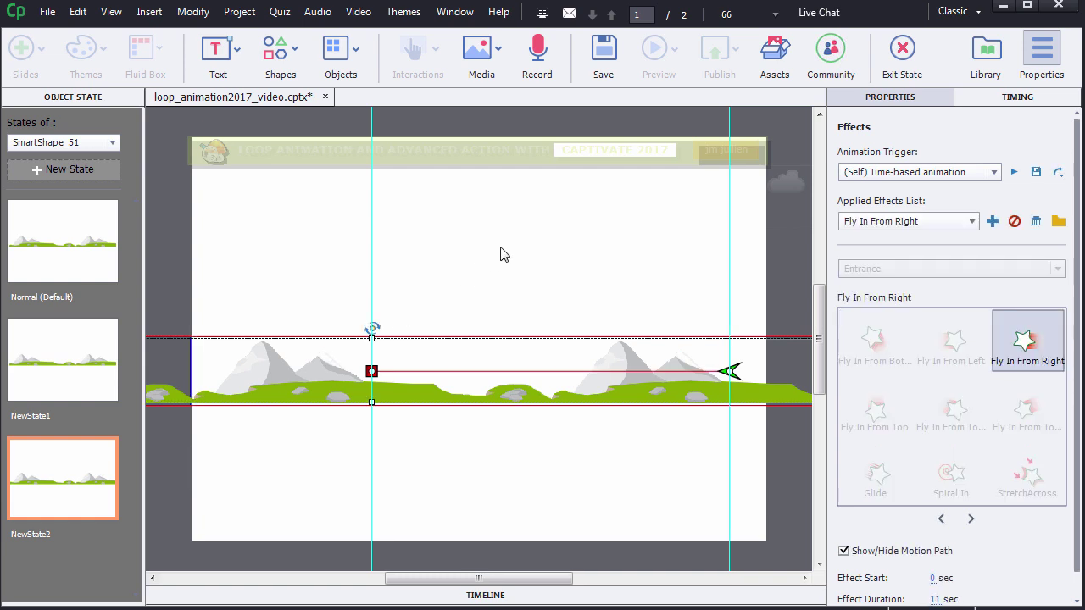
Step: Exit state editing, inspect the slide 1 mountains object's NewState1 and NewState2 states, then exit again
{"action": "left_click", "coordinate": [901, 51]}
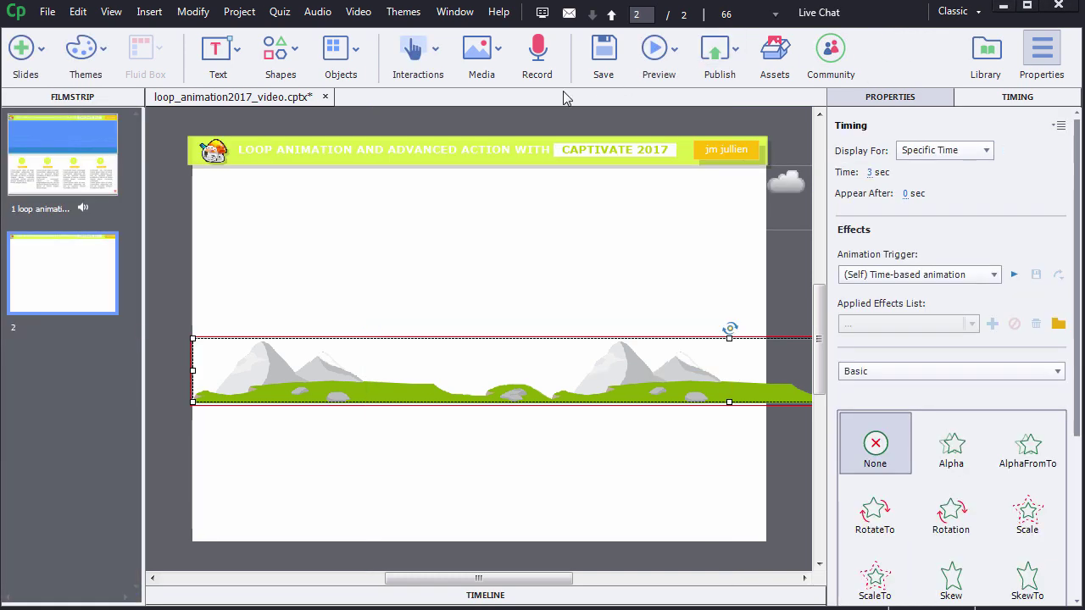
{"action": "left_click", "coordinate": [84, 167]}
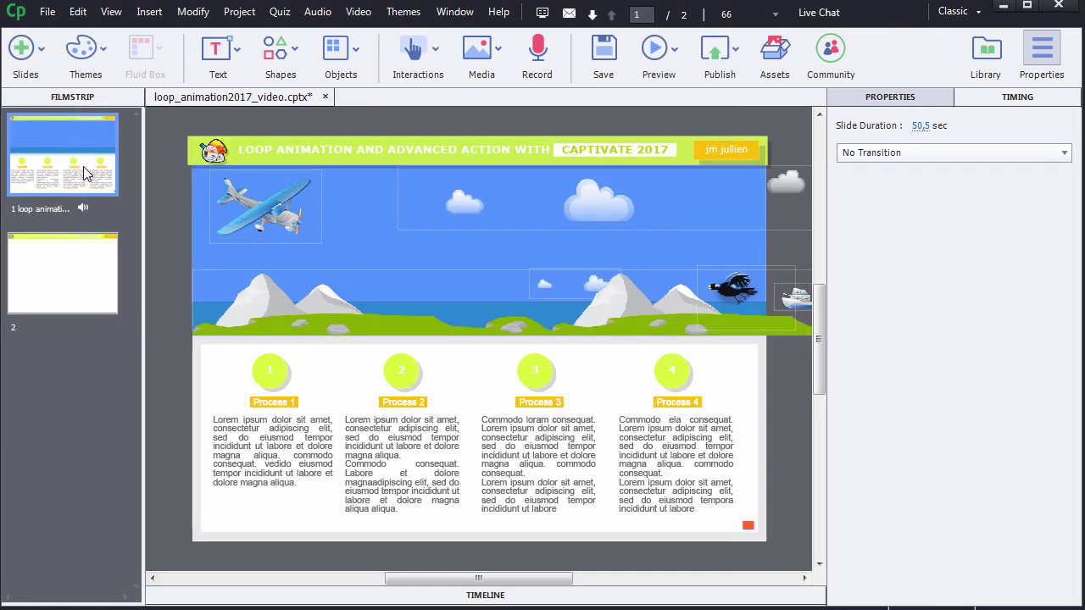
{"action": "left_click", "coordinate": [263, 301]}
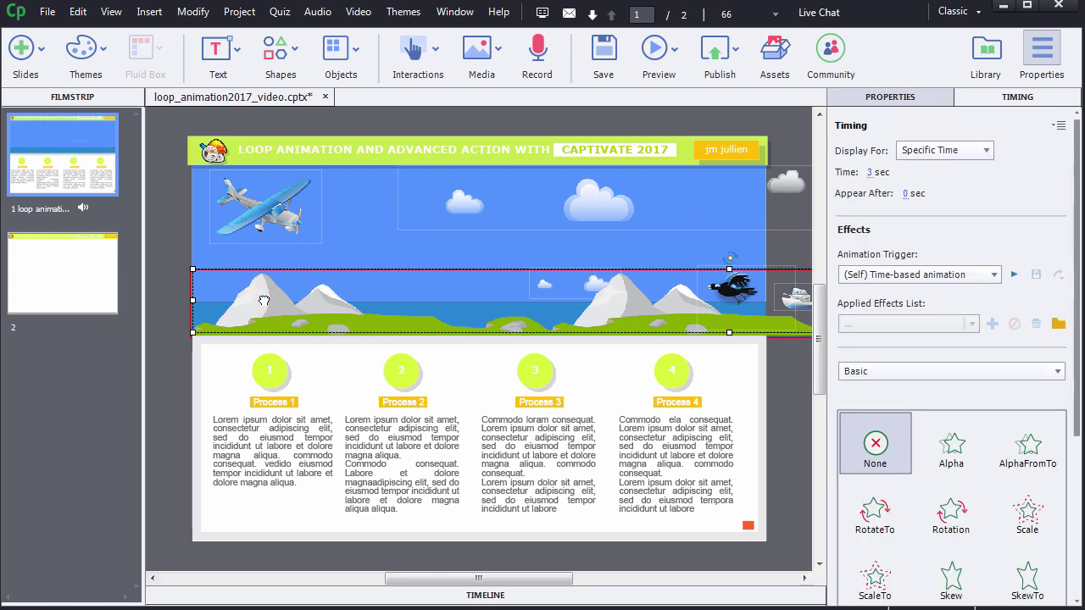
{"action": "left_click", "coordinate": [886, 97]}
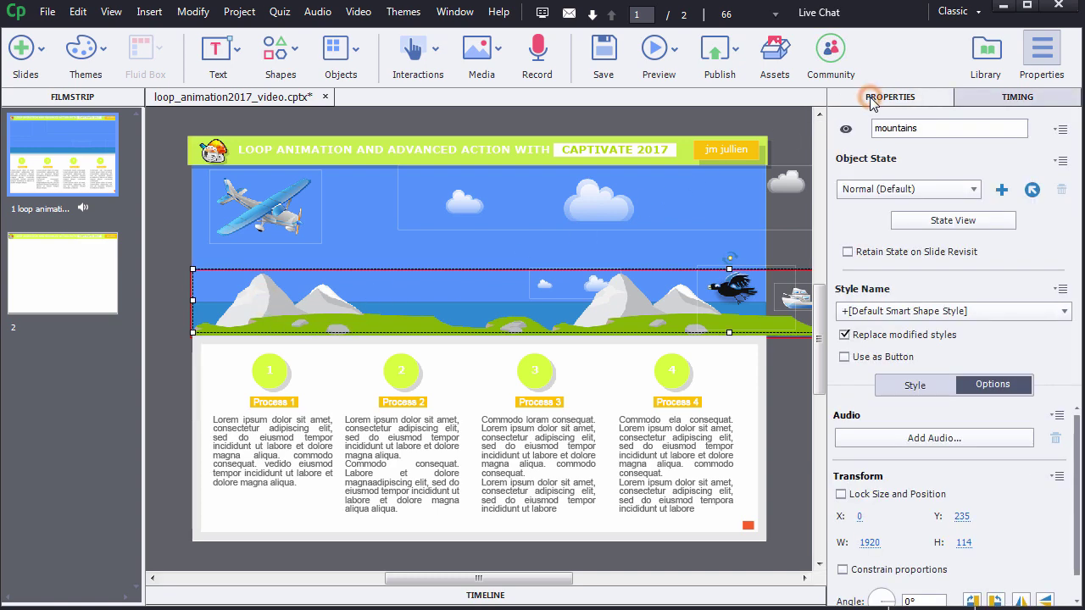
{"action": "left_click", "coordinate": [937, 224]}
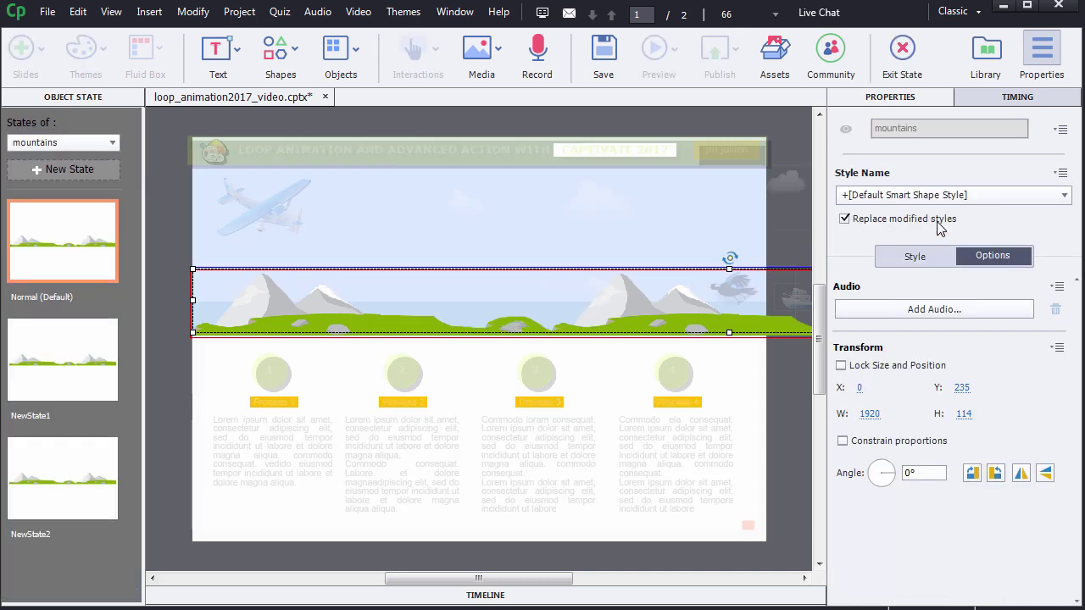
{"action": "left_click", "coordinate": [91, 366]}
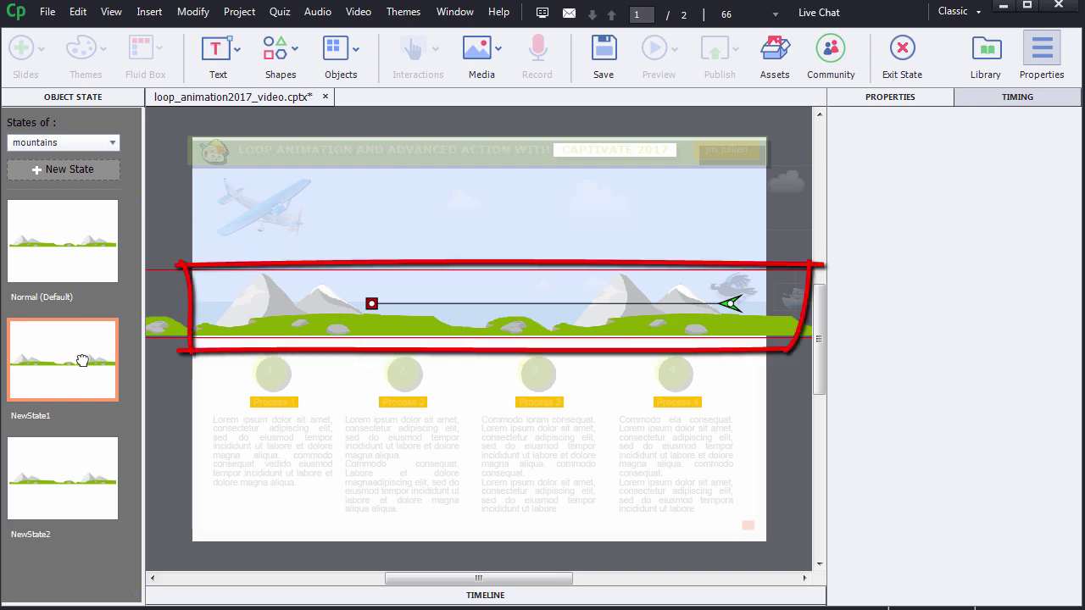
{"action": "left_click", "coordinate": [75, 480]}
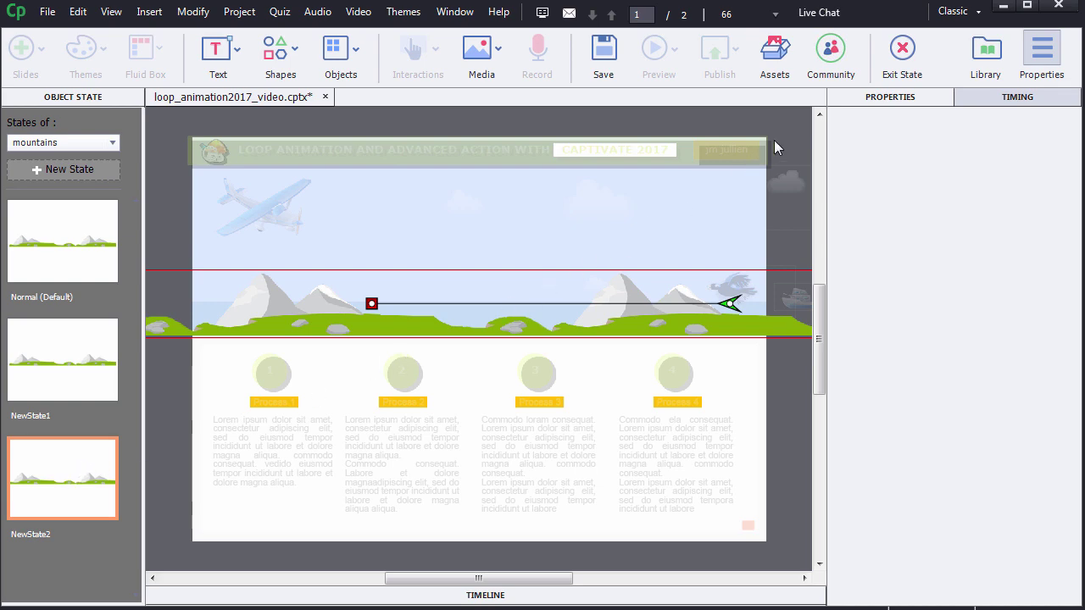
{"action": "left_click", "coordinate": [902, 49]}
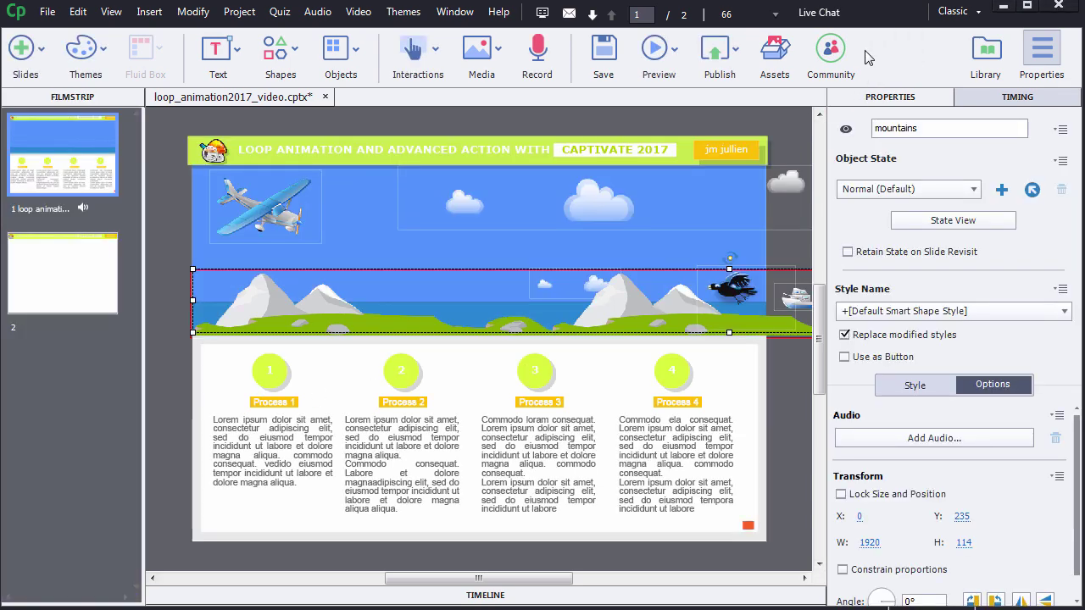
Step: Open slide 1's on-enter Script: landscape advanced action from Properties > Actions
{"action": "left_click", "coordinate": [90, 175]}
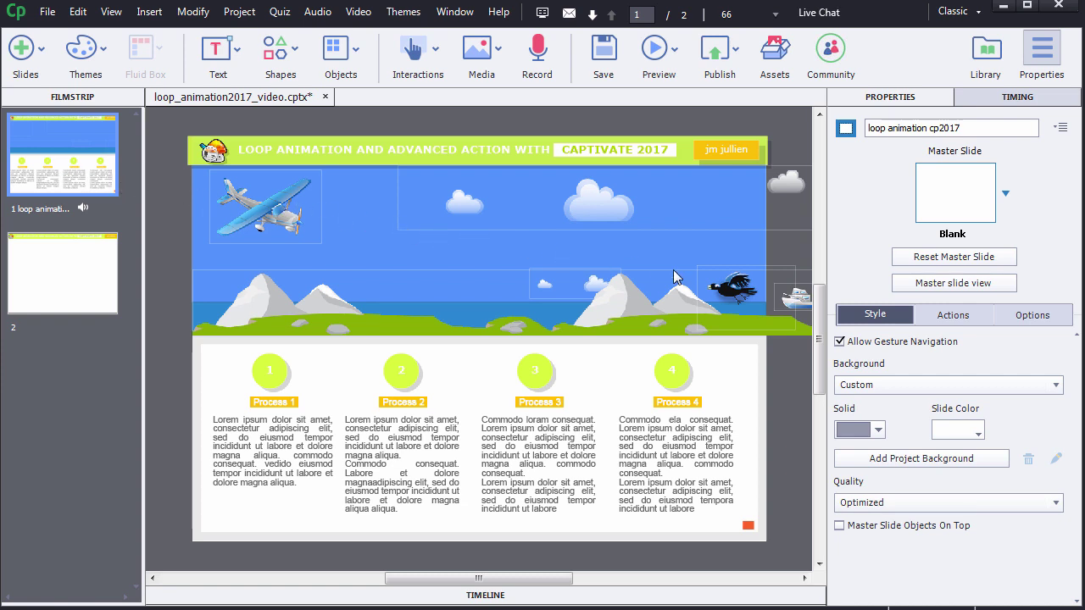
{"action": "left_click", "coordinate": [950, 317]}
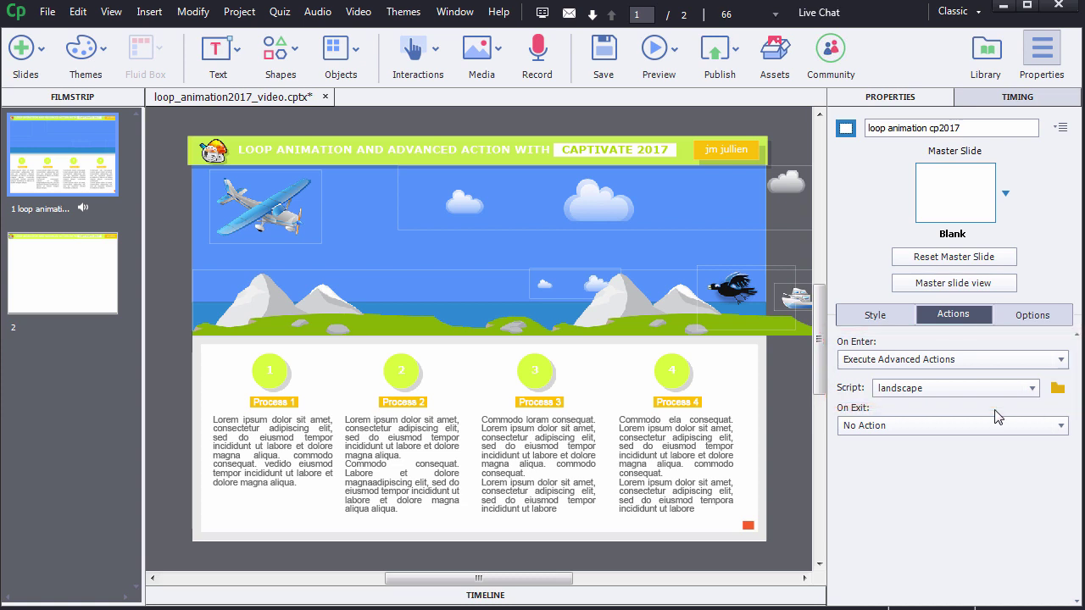
{"action": "left_click", "coordinate": [1056, 390]}
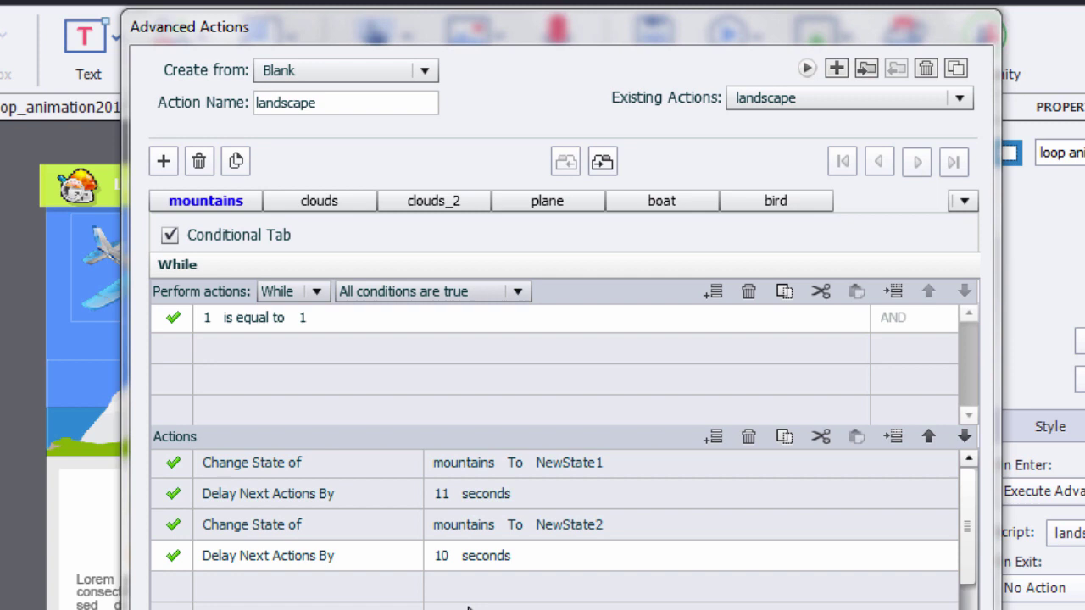
Step: Add a second While condition that compares literal 1 is equal to literal 1
{"action": "left_click", "coordinate": [231, 348]}
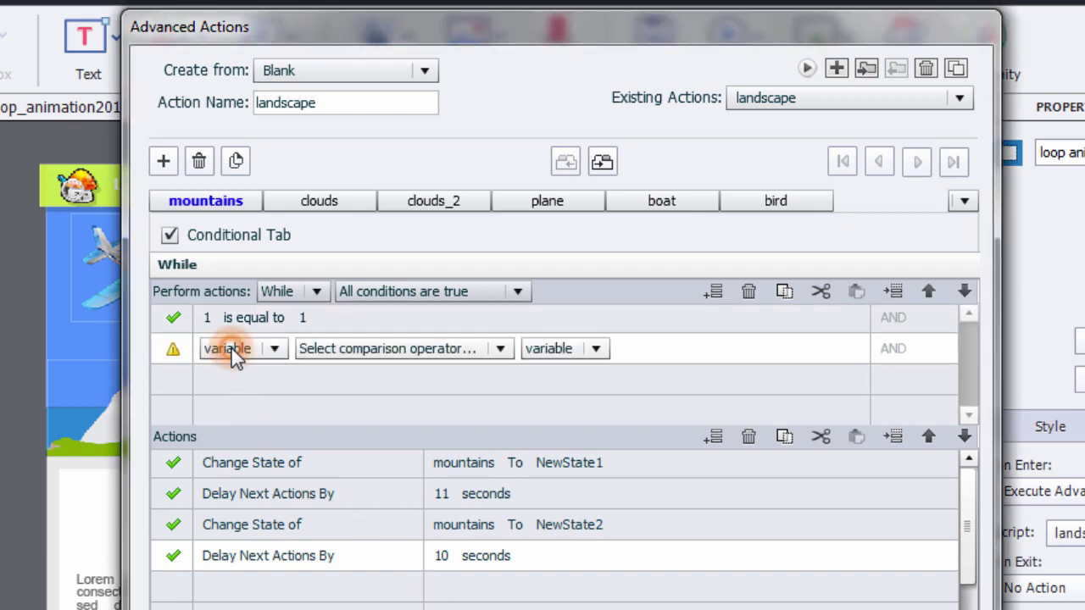
{"action": "left_click", "coordinate": [277, 350]}
{"action": "left_click", "coordinate": [223, 398]}
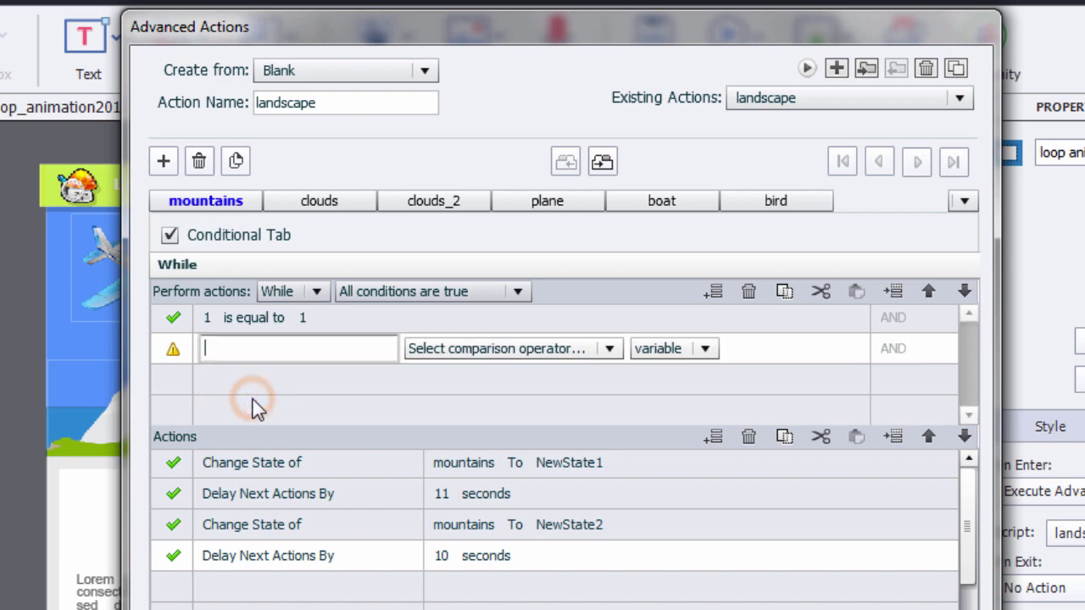
{"action": "type", "text": "1"}
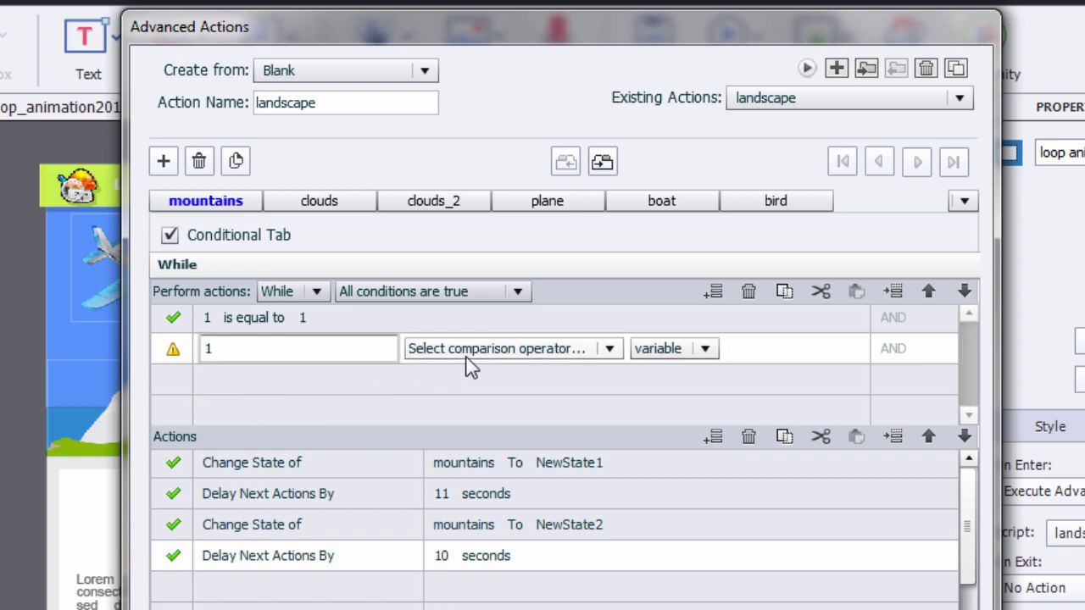
{"action": "left_click", "coordinate": [498, 348]}
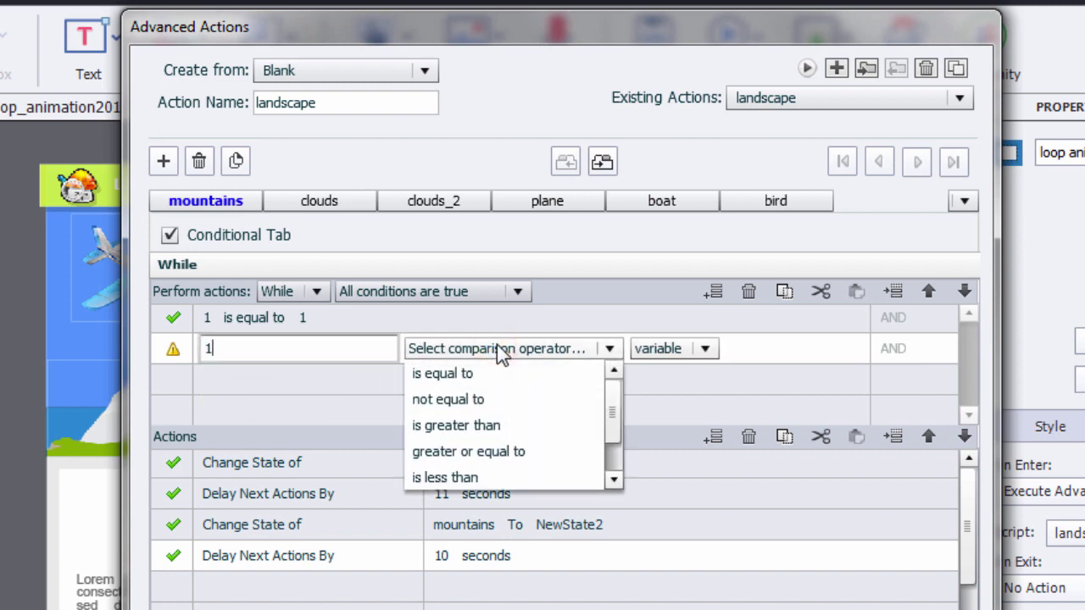
{"action": "left_click", "coordinate": [501, 370]}
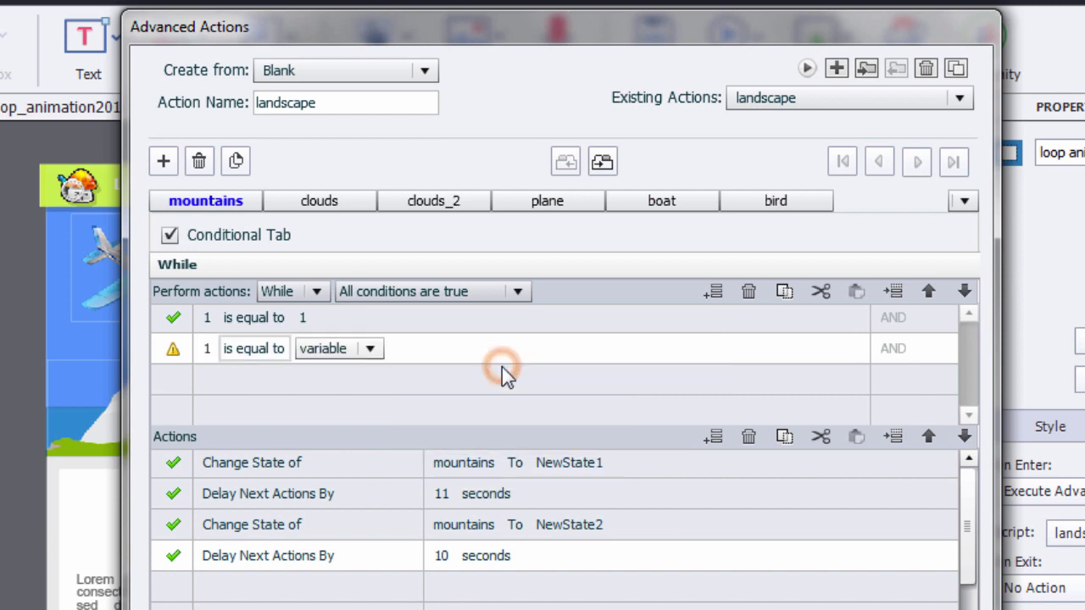
{"action": "left_click", "coordinate": [370, 349]}
{"action": "left_click", "coordinate": [352, 394]}
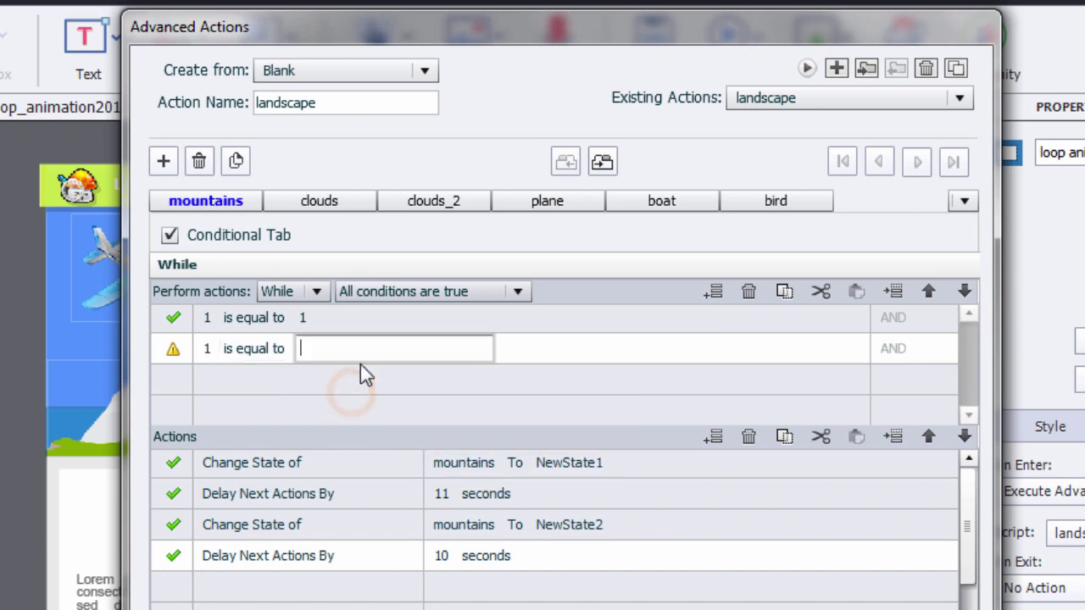
{"action": "type", "text": "1"}
{"action": "left_click", "coordinate": [527, 349]}
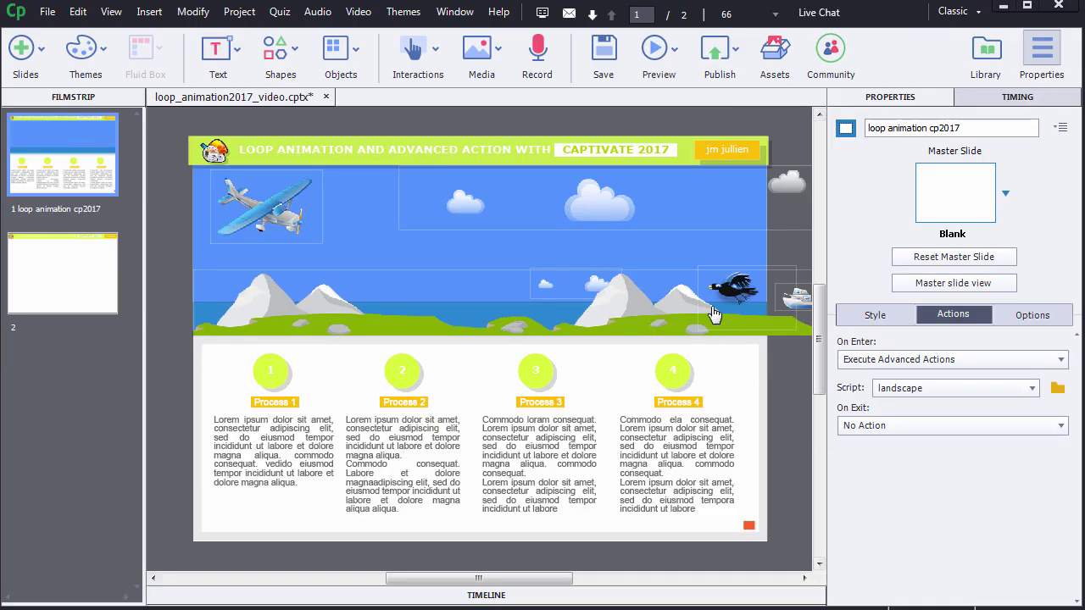
Step: Open the clouds' State View and check the Fly In From Right effect in NewState1 and NewState2
{"action": "left_click", "coordinate": [635, 200]}
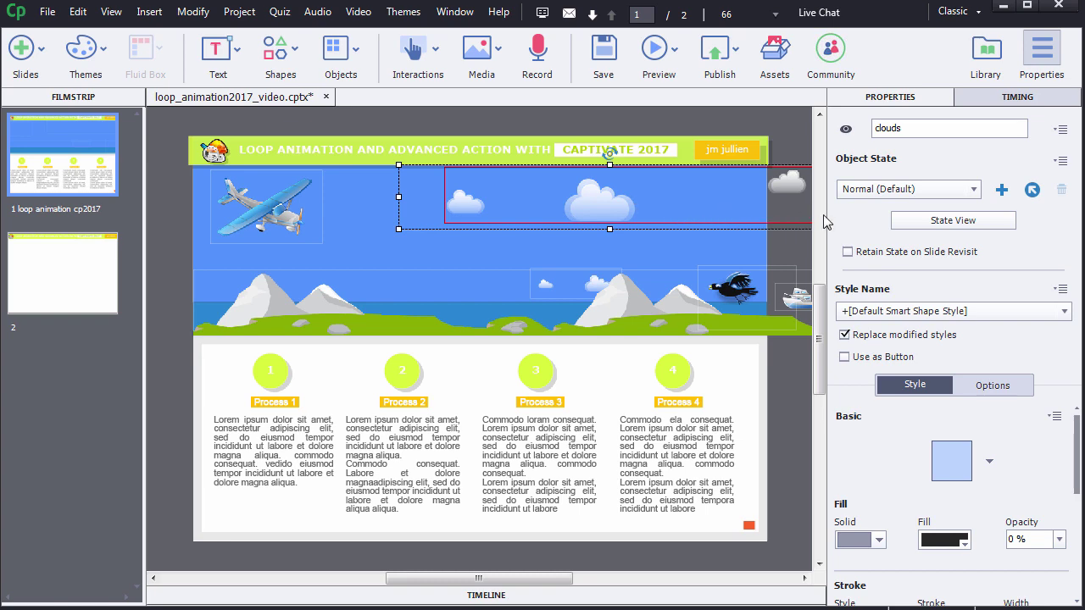
{"action": "left_click", "coordinate": [921, 226]}
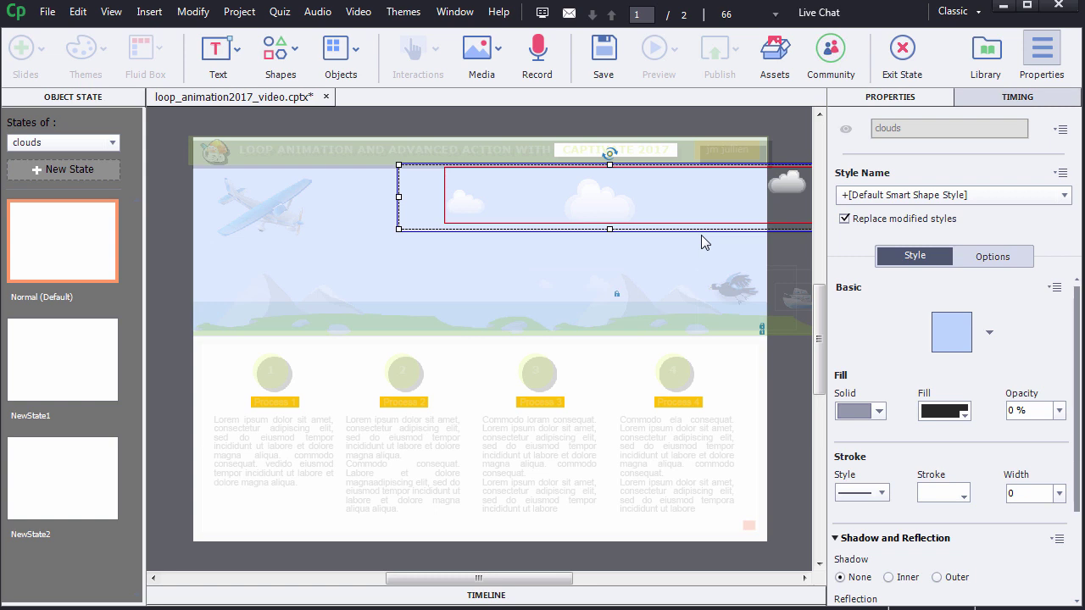
{"action": "left_click", "coordinate": [85, 347]}
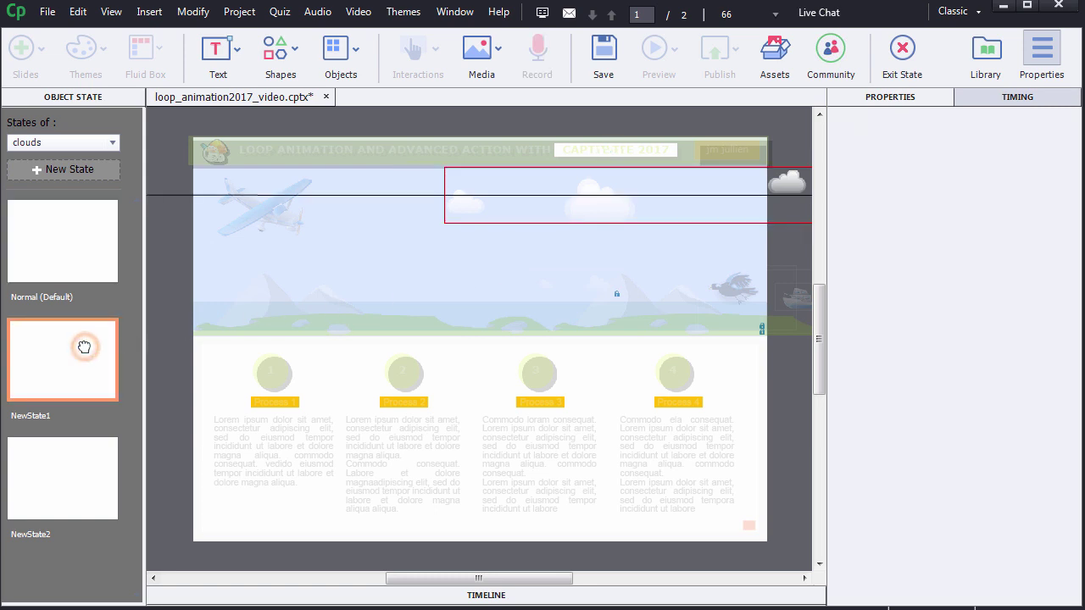
{"action": "left_click", "coordinate": [482, 221]}
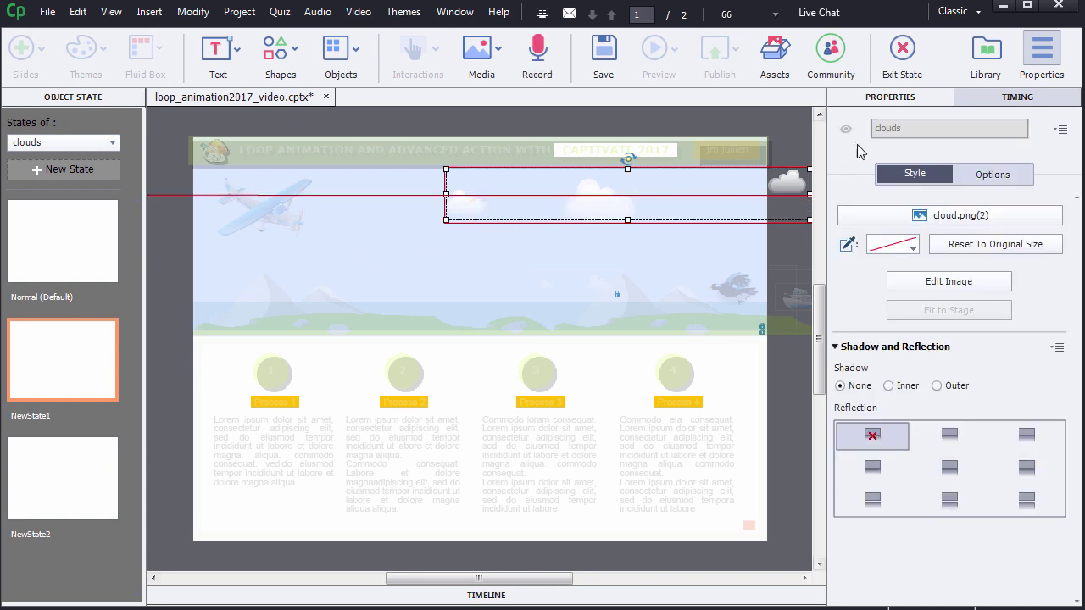
{"action": "left_click", "coordinate": [981, 95]}
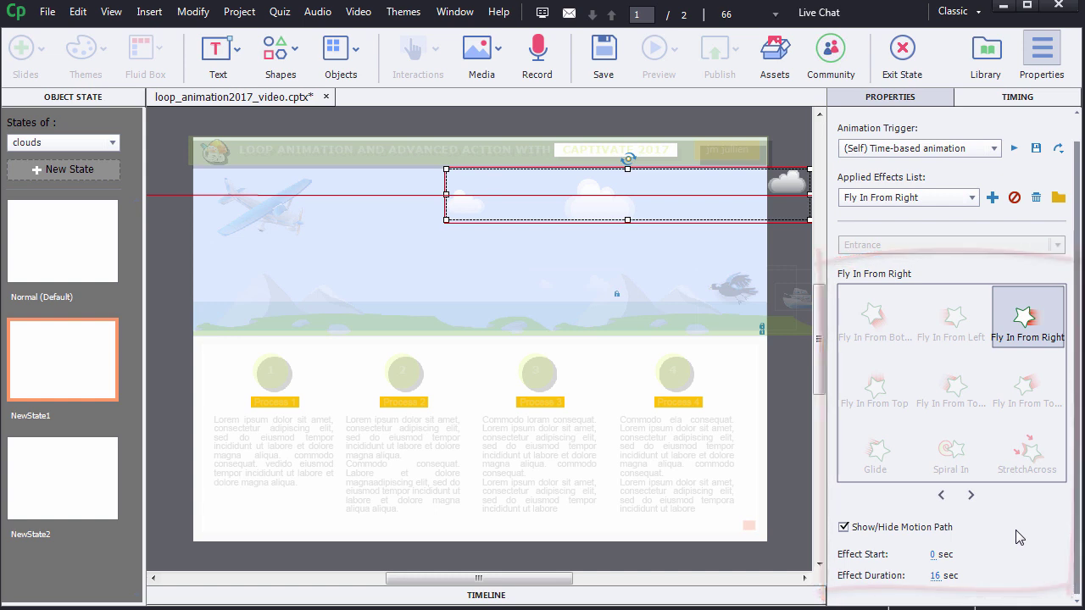
{"action": "left_click", "coordinate": [95, 508]}
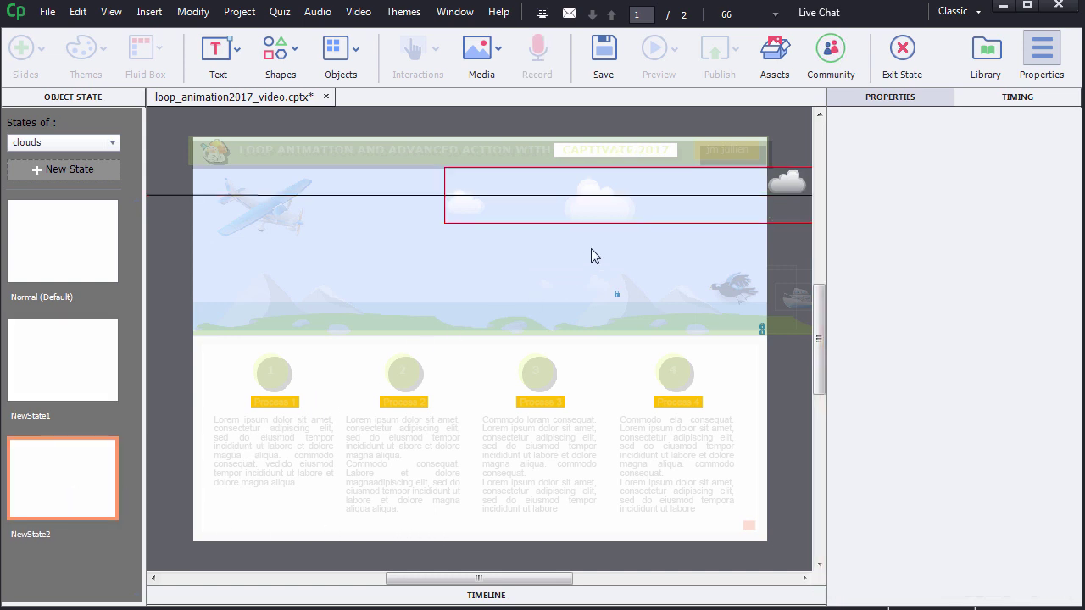
{"action": "left_click", "coordinate": [642, 222]}
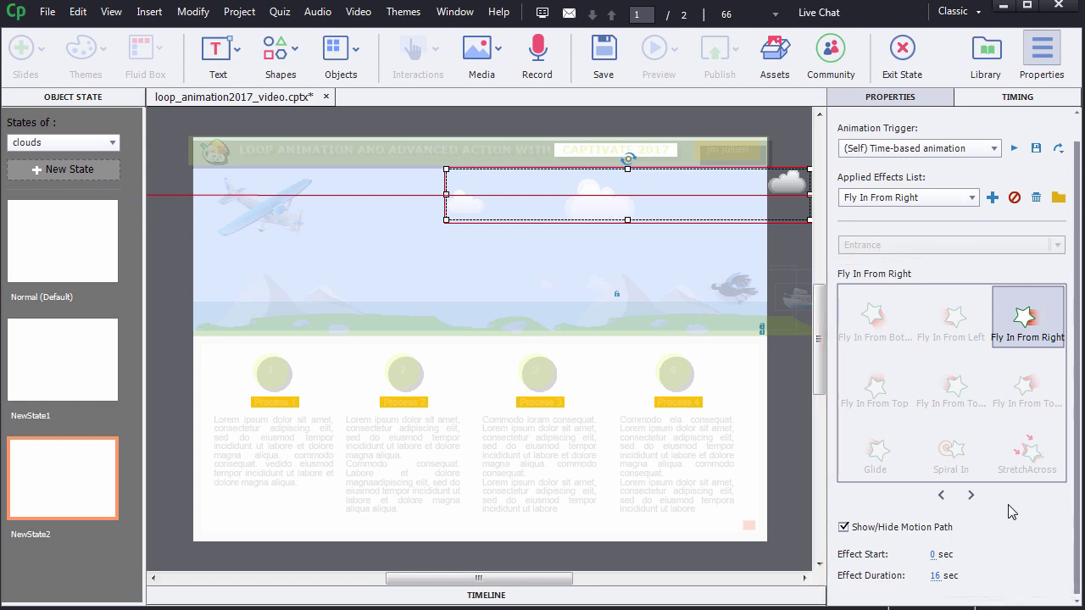
Step: Exit state editing, reopen slide 1's landscape advanced action and show its clouds sequence
{"action": "left_click", "coordinate": [900, 53]}
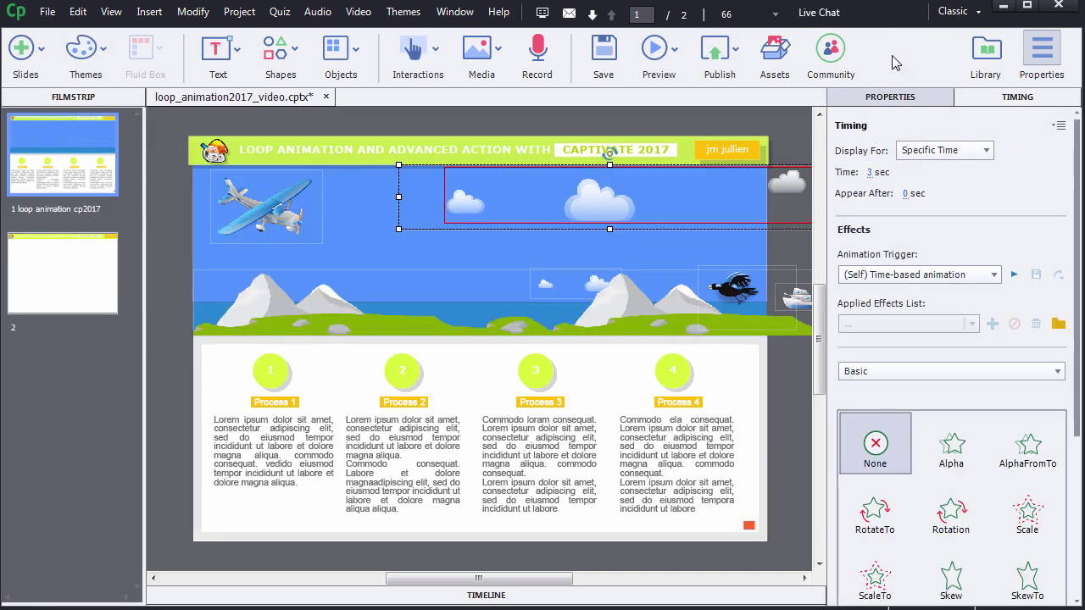
{"action": "left_click", "coordinate": [93, 167]}
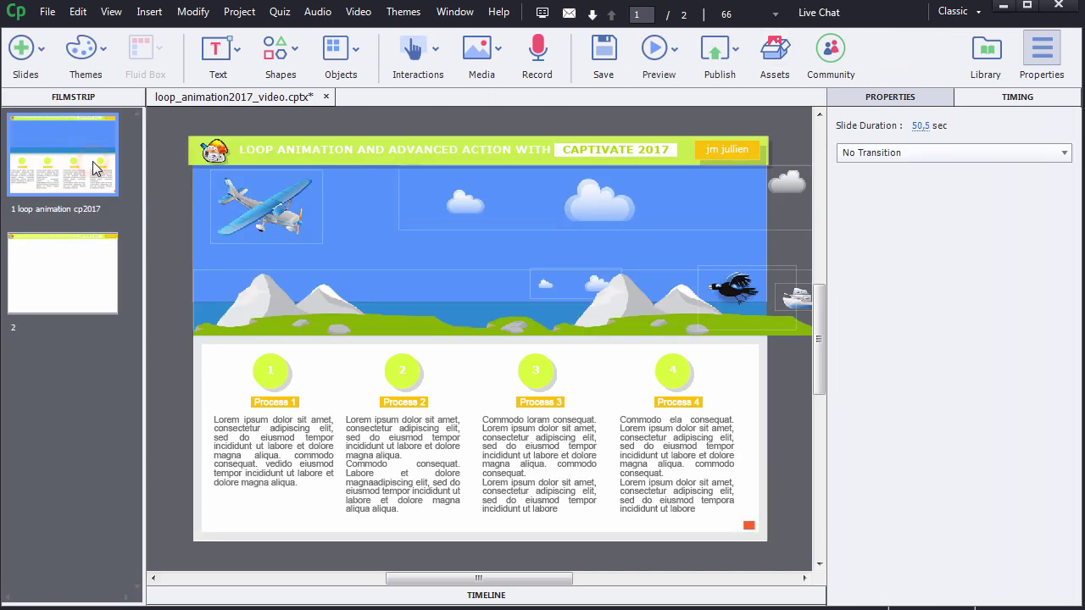
{"action": "left_click", "coordinate": [879, 99]}
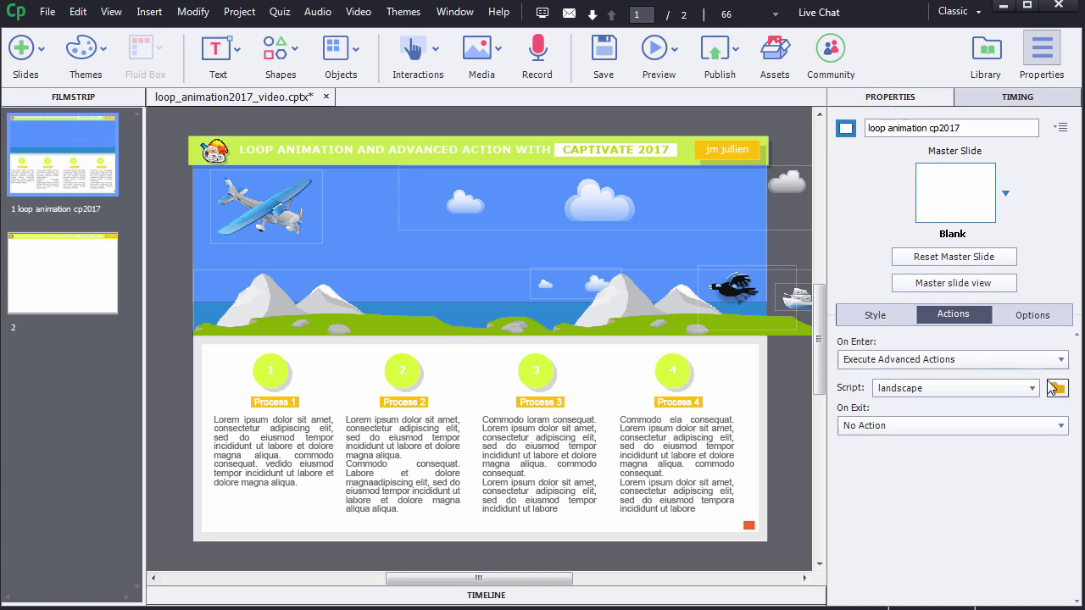
{"action": "left_click", "coordinate": [1056, 389]}
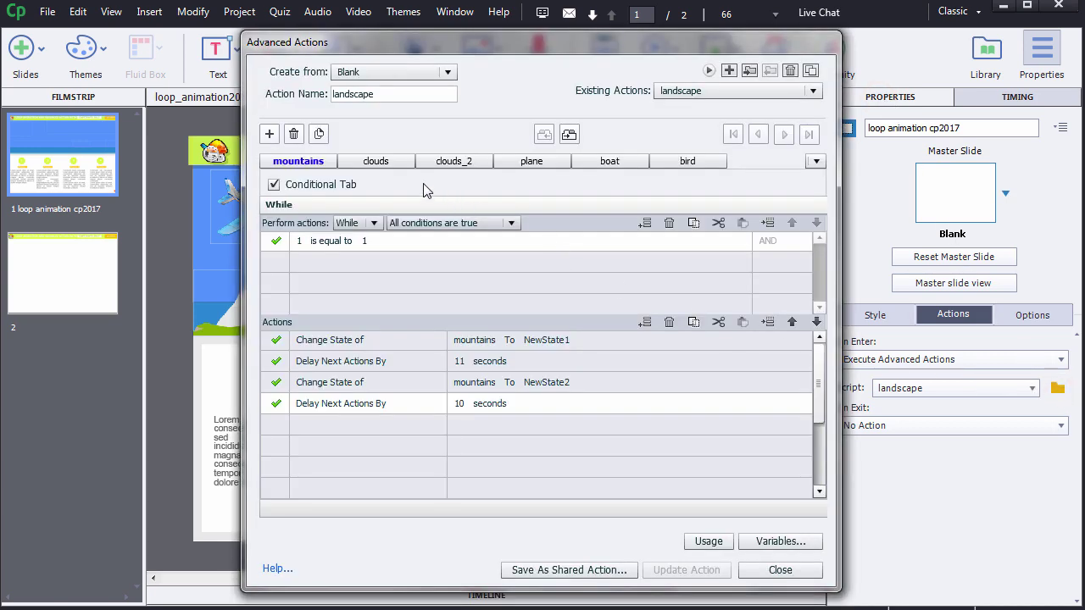
{"action": "left_click", "coordinate": [390, 167]}
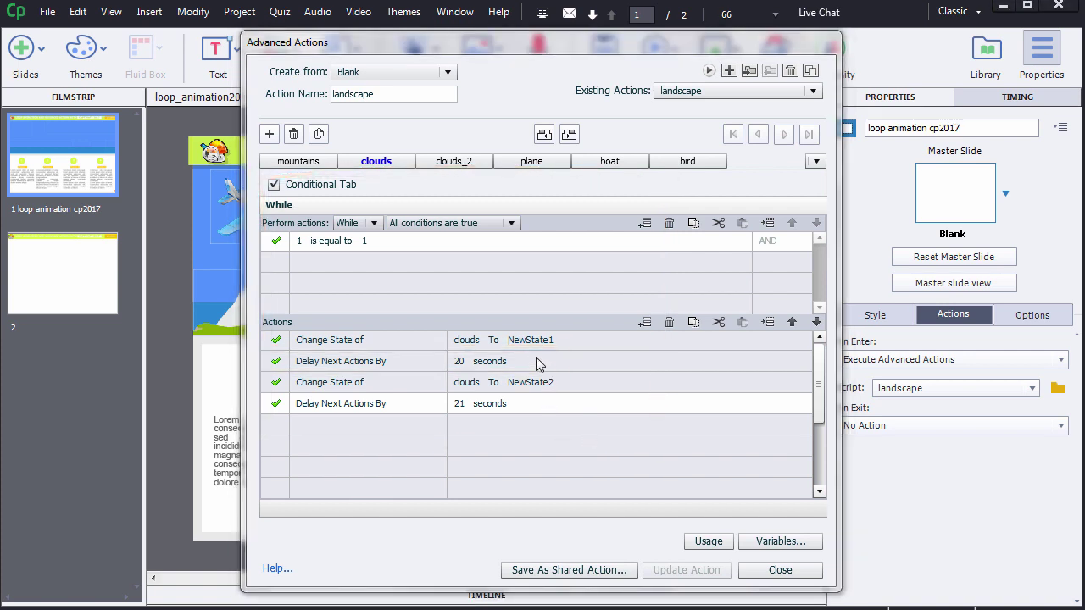
Step: View the clouds_2 sequence, then the plane sequence with its 4- and 3-second delays
{"action": "left_click", "coordinate": [456, 161]}
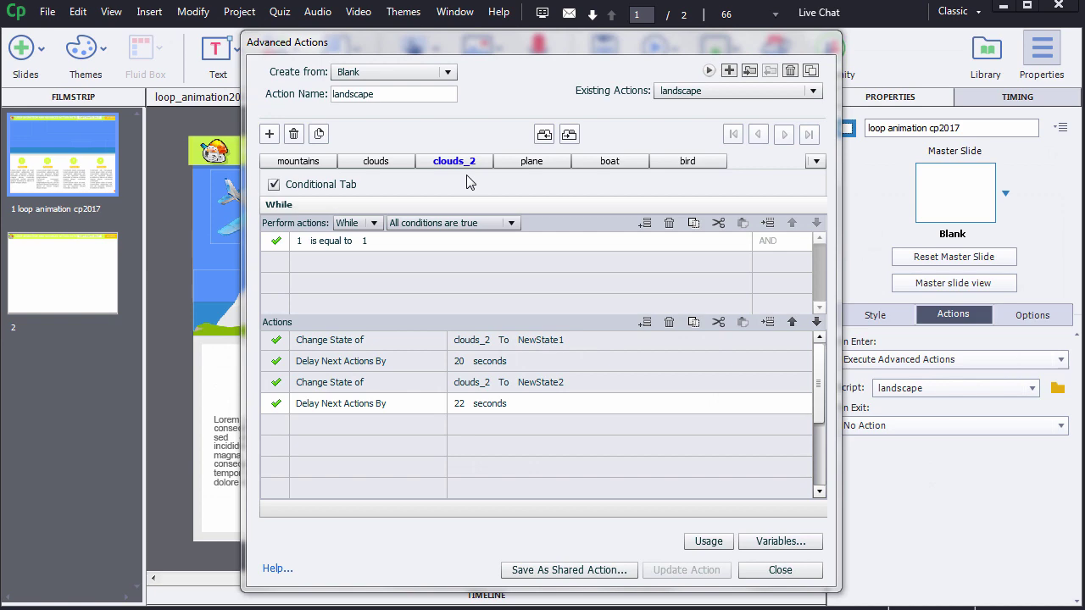
{"action": "left_click", "coordinate": [524, 165]}
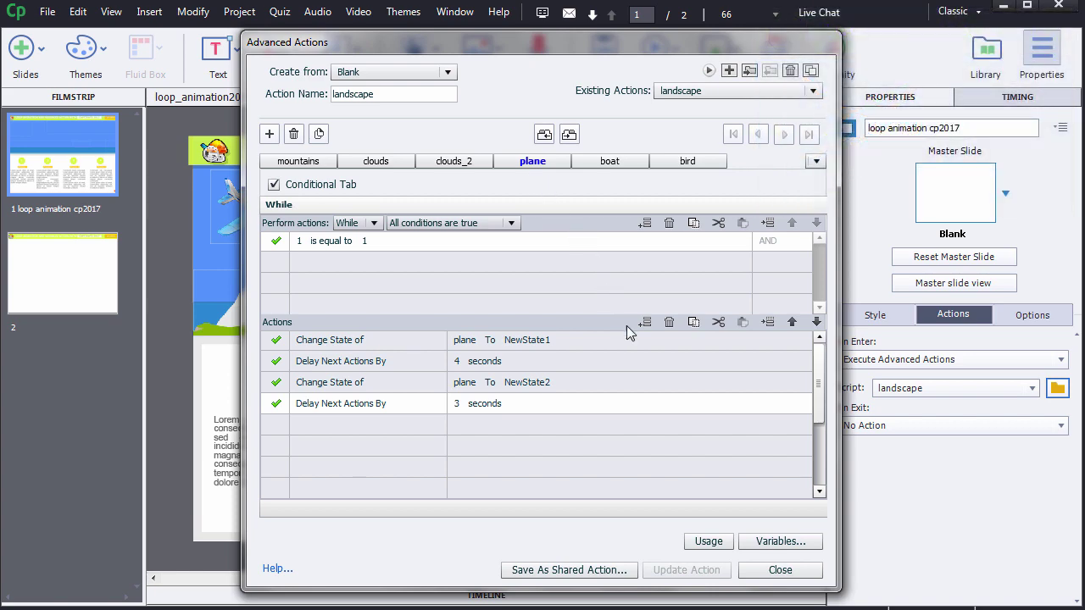
{"action": "left_click", "coordinate": [780, 570]}
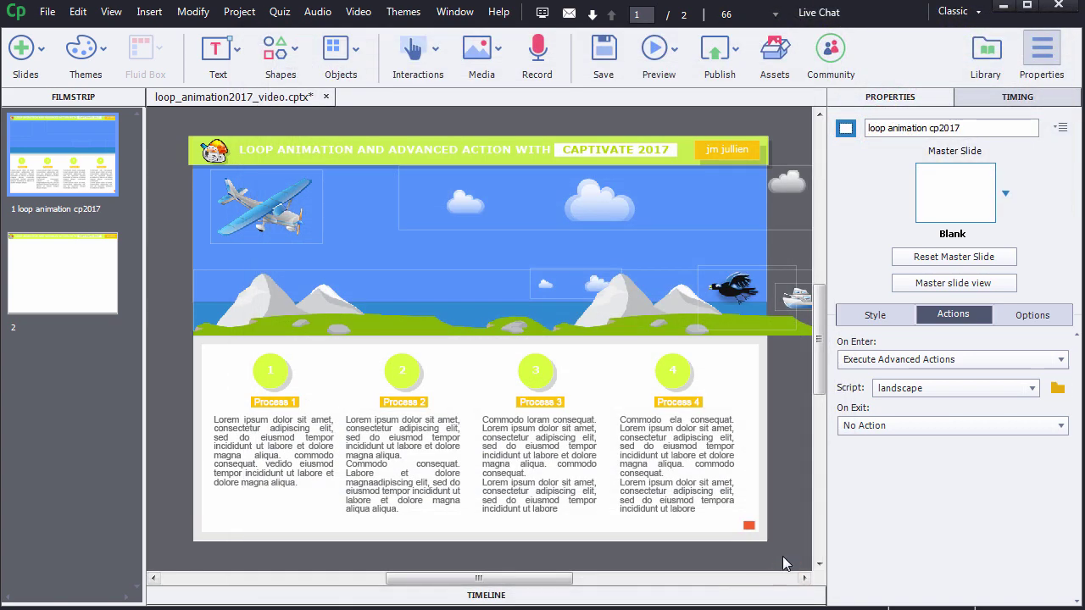
{"action": "left_click", "coordinate": [300, 205]}
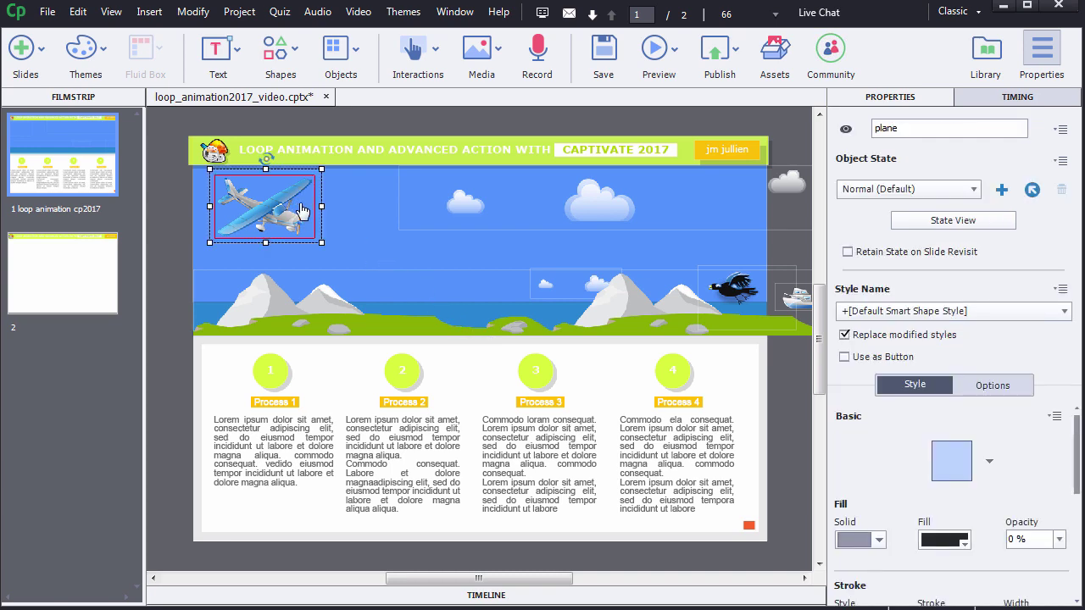
{"action": "left_click", "coordinate": [961, 222]}
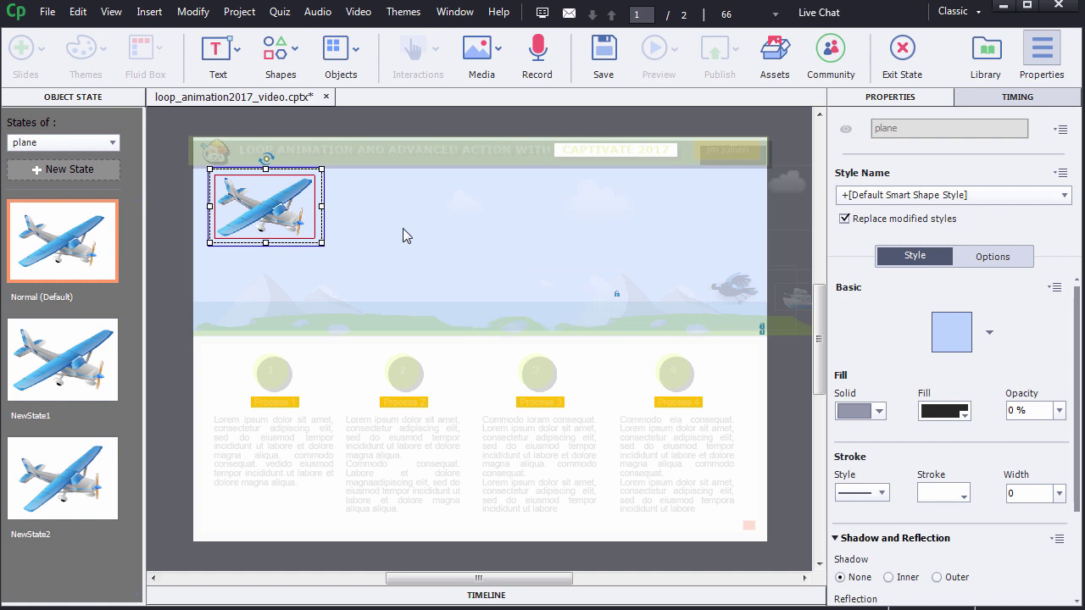
{"action": "left_click", "coordinate": [76, 351]}
{"action": "left_click", "coordinate": [267, 231]}
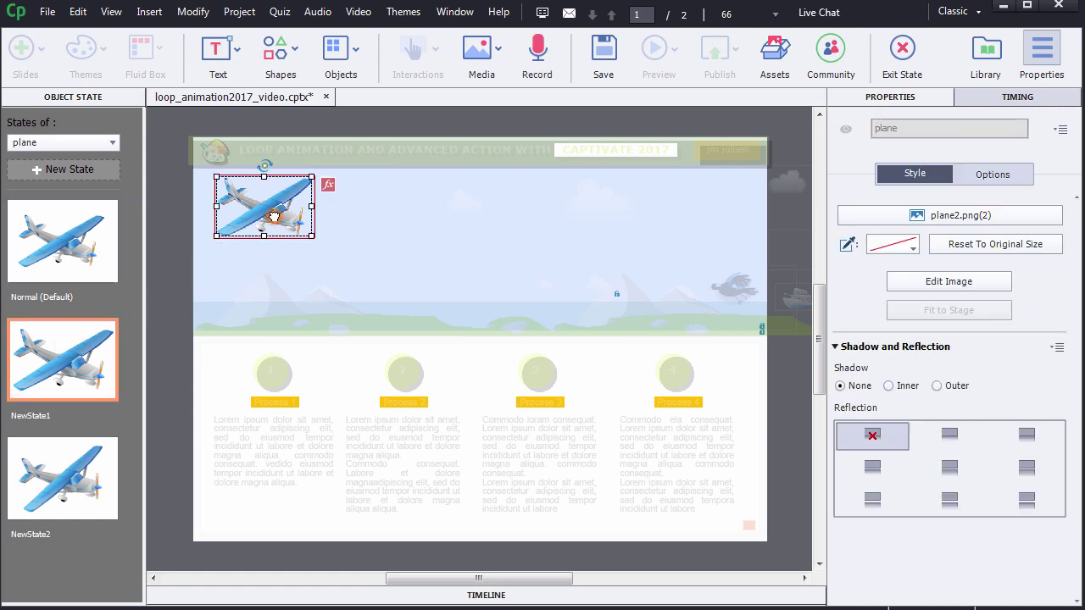
{"action": "left_click", "coordinate": [1018, 100]}
{"action": "scroll", "coordinate": [1051, 492], "scroll_direction": "down", "scroll_amount": 2}
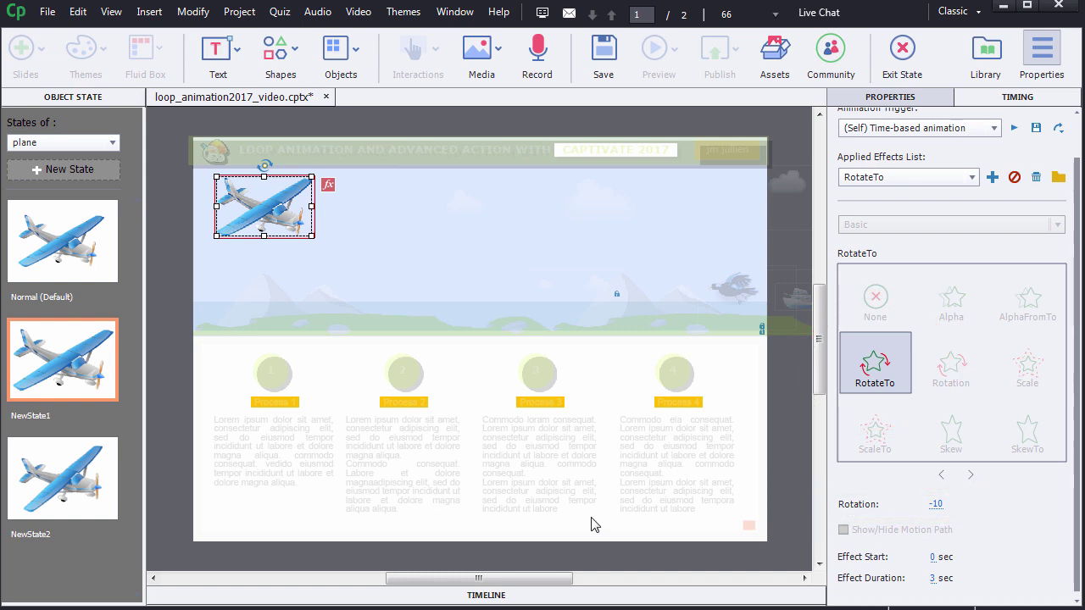
{"action": "left_click", "coordinate": [85, 490]}
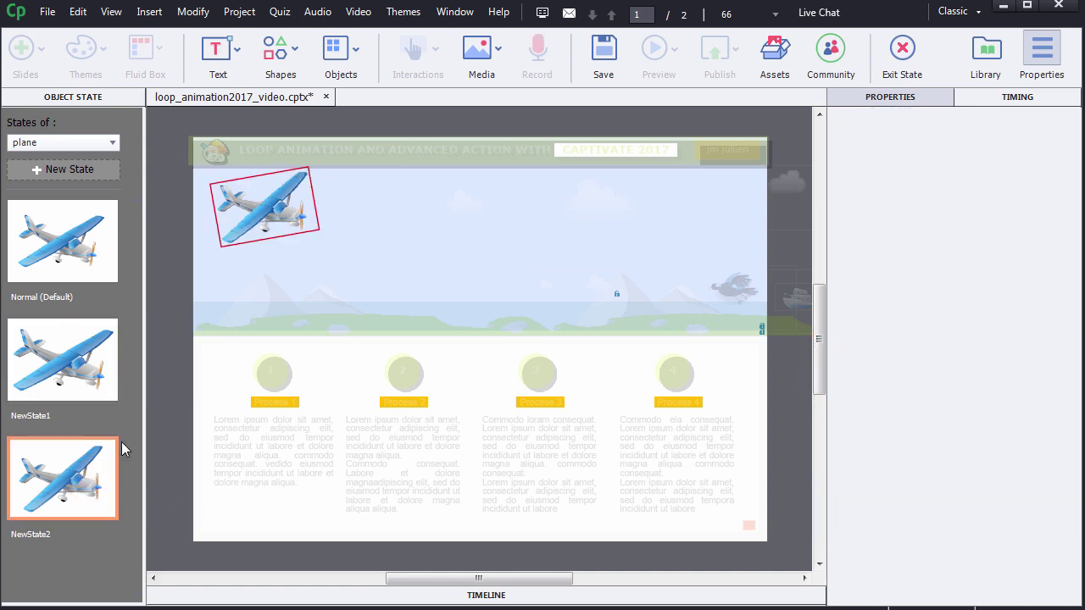
{"action": "left_click", "coordinate": [288, 231]}
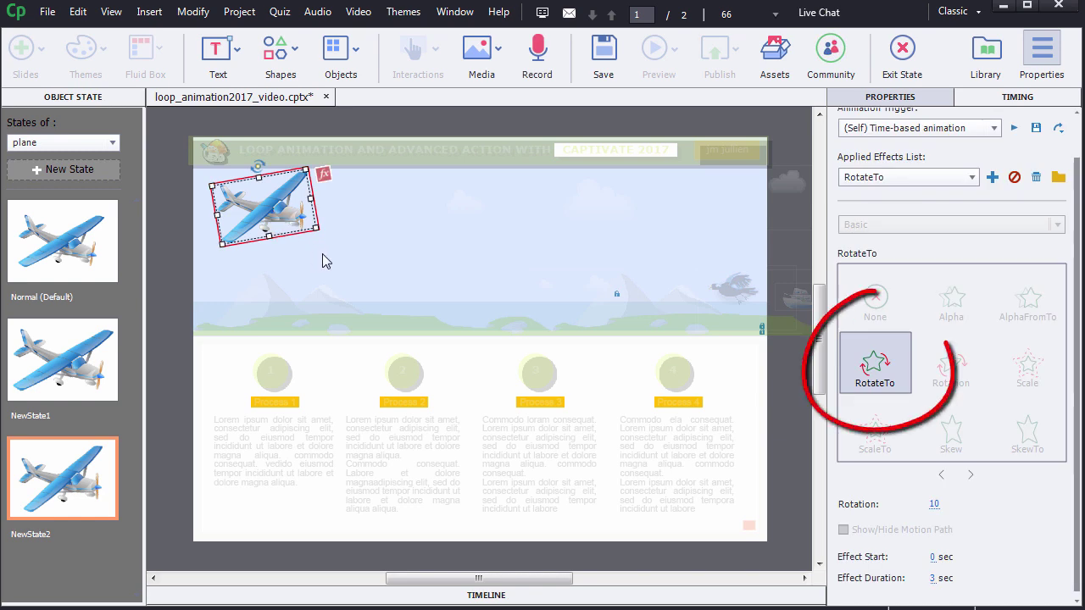
{"action": "left_click", "coordinate": [881, 374]}
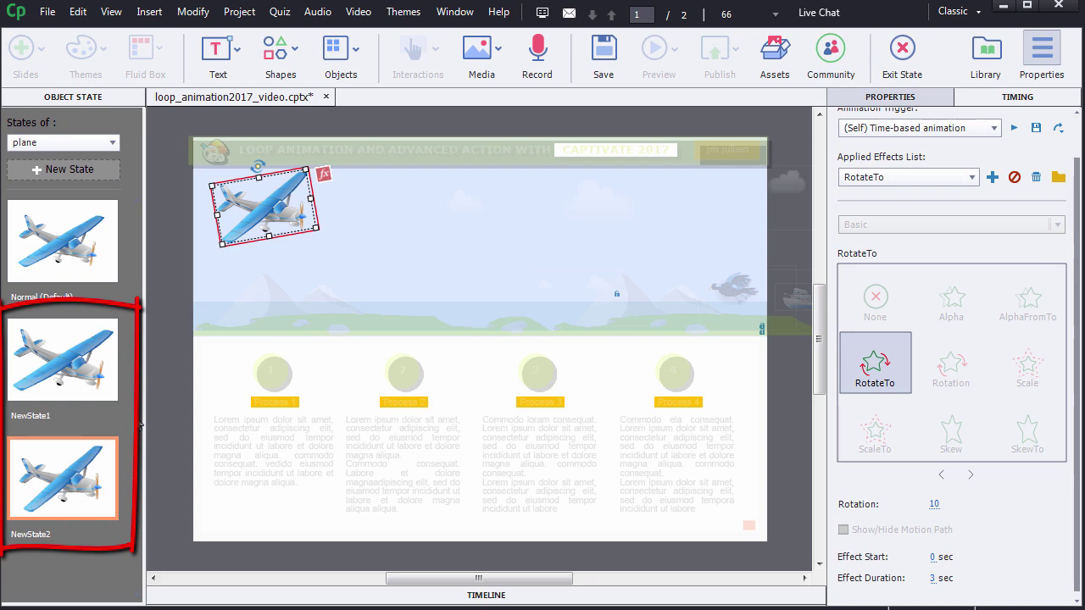
{"action": "left_click", "coordinate": [903, 52]}
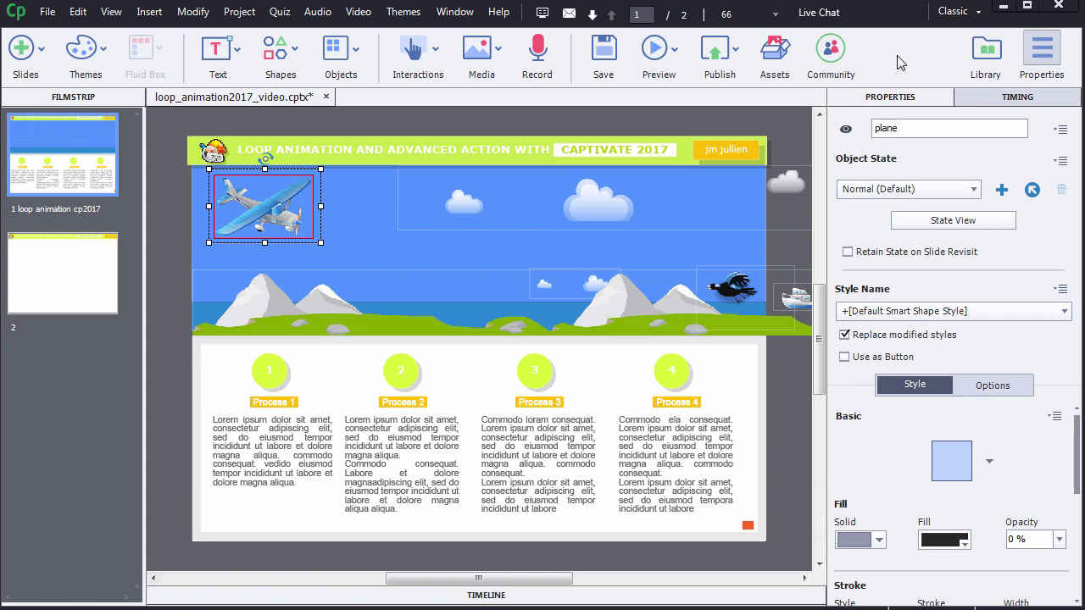
Step: Select the boat and enter its State View listing Normal (Default), NewState1 and NewState2
{"action": "left_click", "coordinate": [798, 303]}
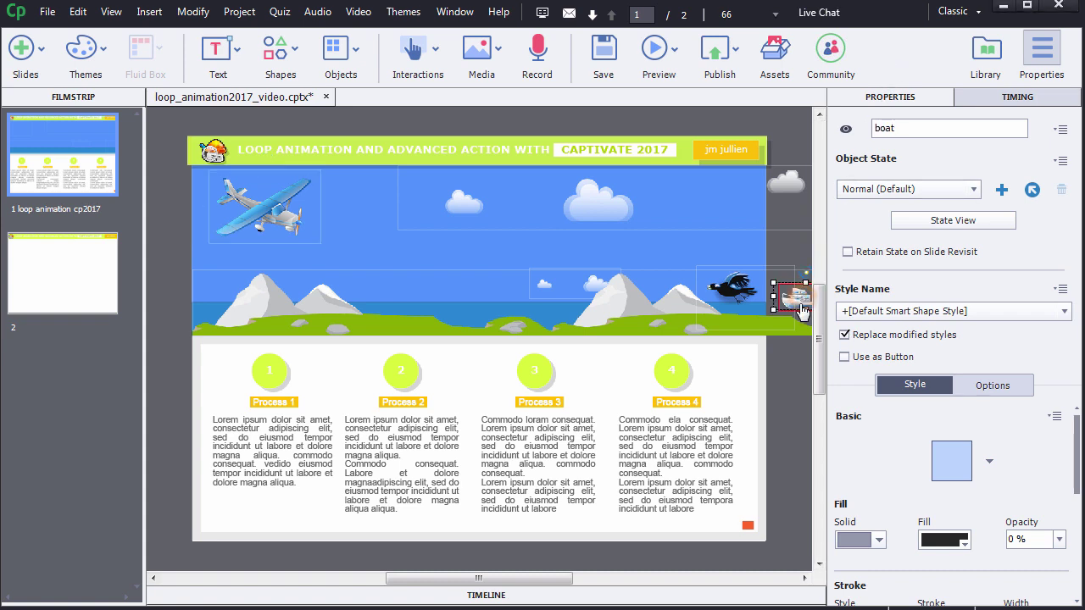
{"action": "left_click_drag", "start_coordinate": [559, 580], "coordinate": [590, 582]}
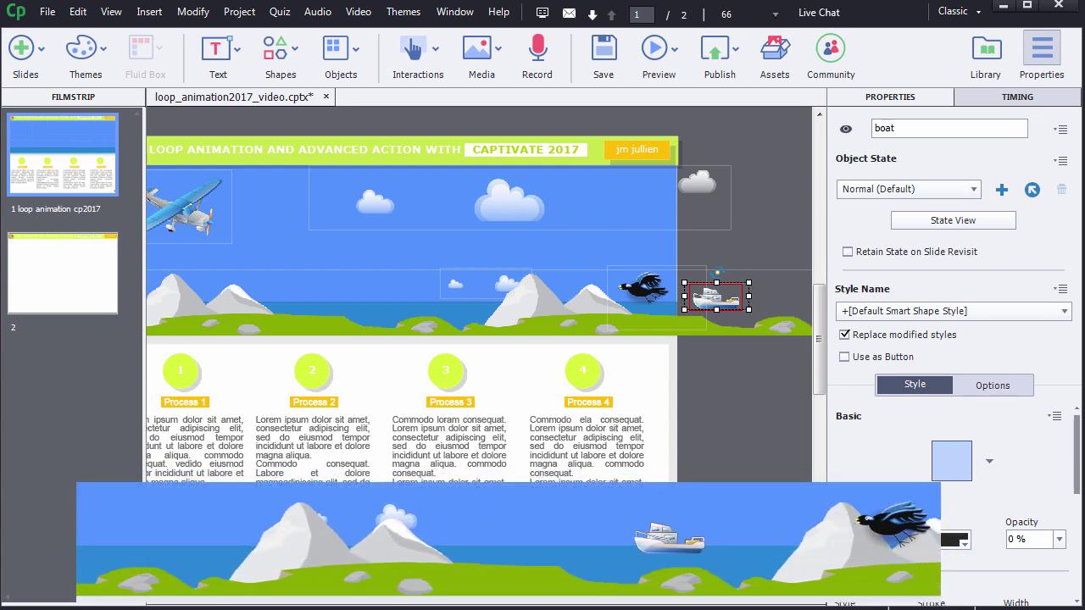
{"action": "scroll", "coordinate": [526, 536], "scroll_direction": "left", "scroll_amount": 3}
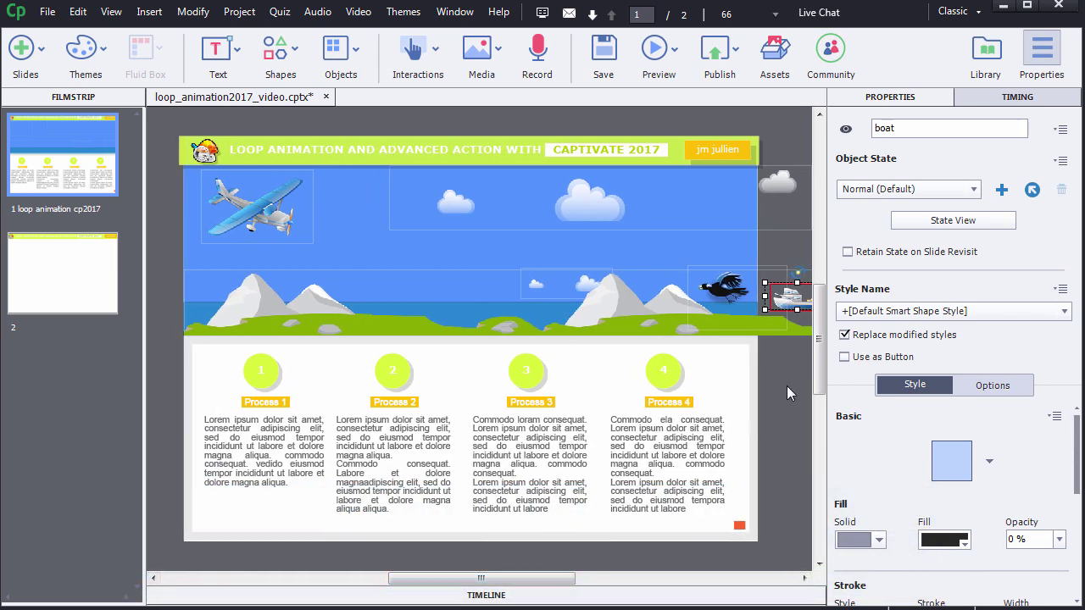
{"action": "left_click", "coordinate": [926, 221]}
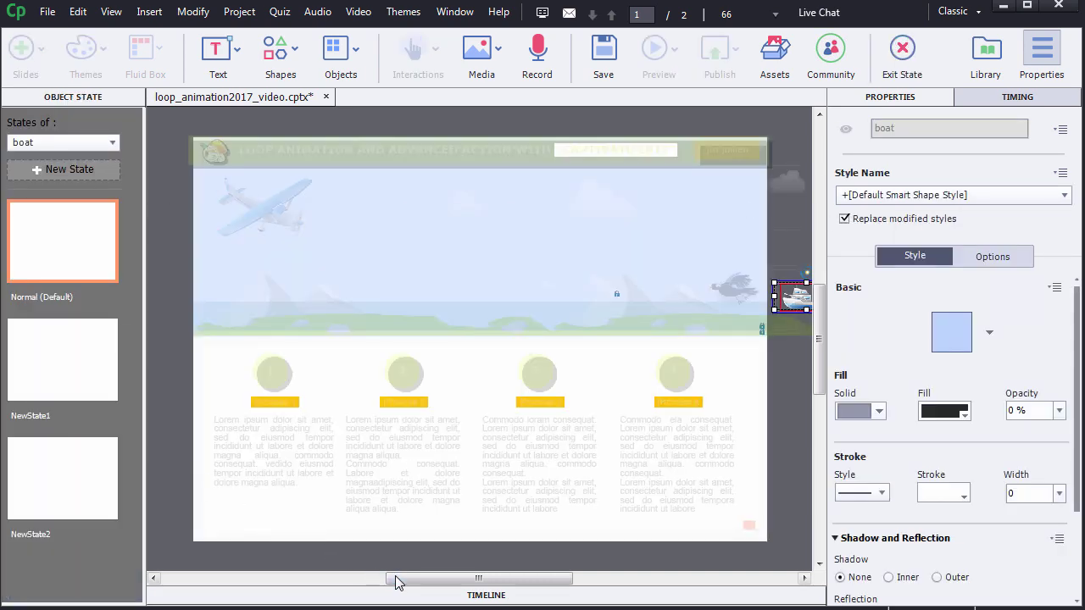
Step: Check the boat's Fly In From Right effect in NewState1 and NewState2, then exit state editing
{"action": "left_click_drag", "start_coordinate": [402, 578], "coordinate": [412, 582]}
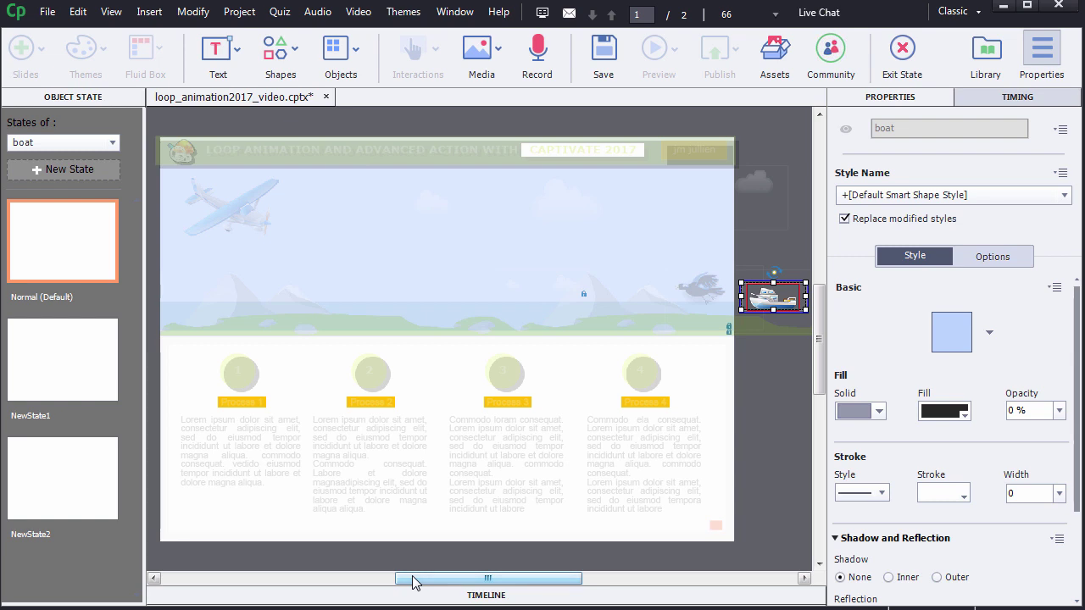
{"action": "left_click", "coordinate": [88, 377]}
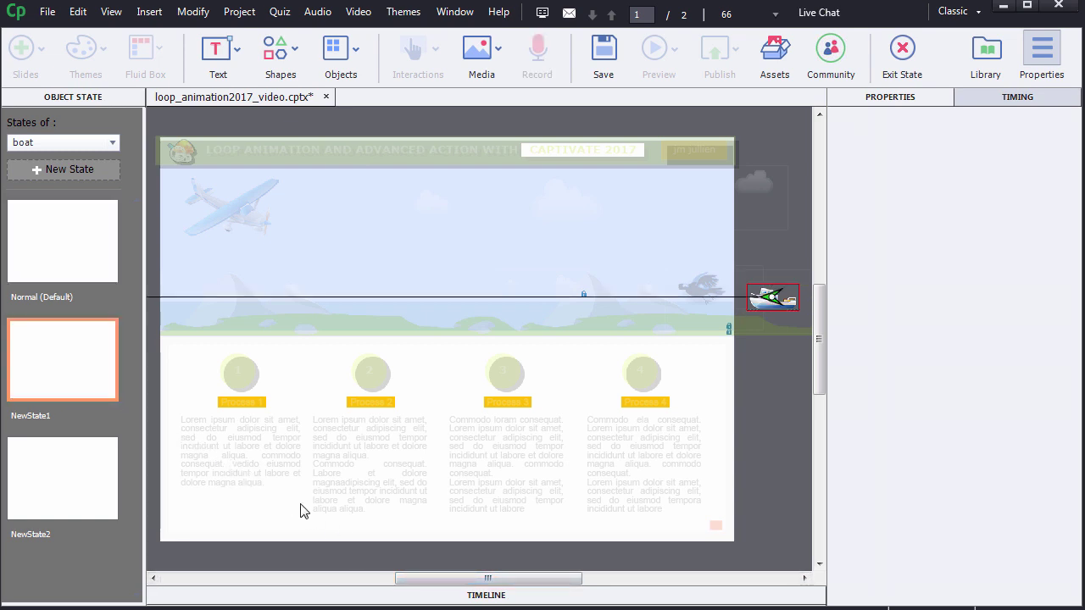
{"action": "left_click", "coordinate": [760, 314]}
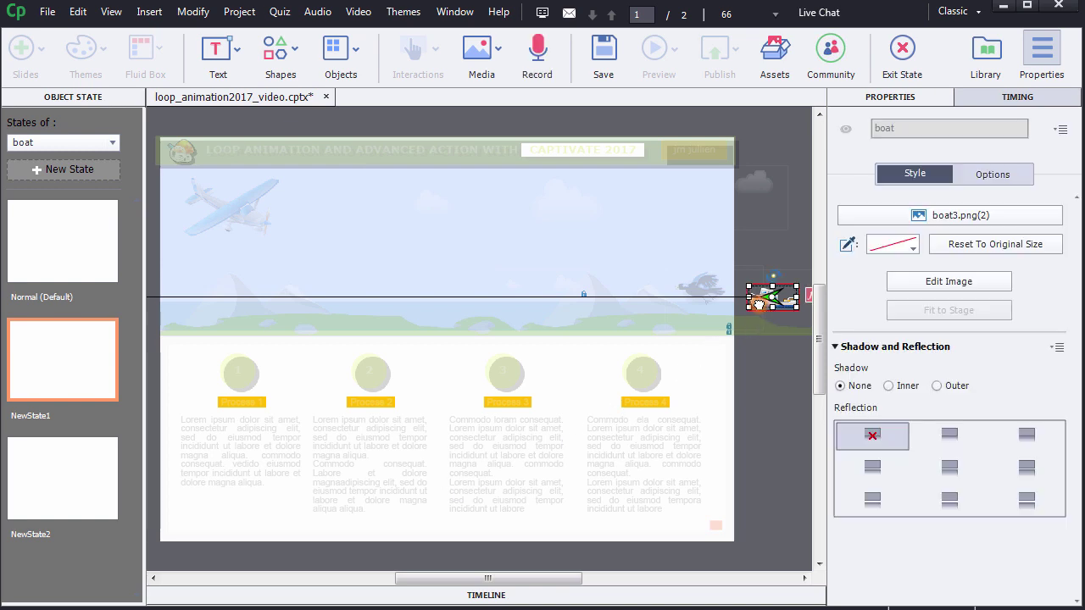
{"action": "left_click", "coordinate": [1016, 97]}
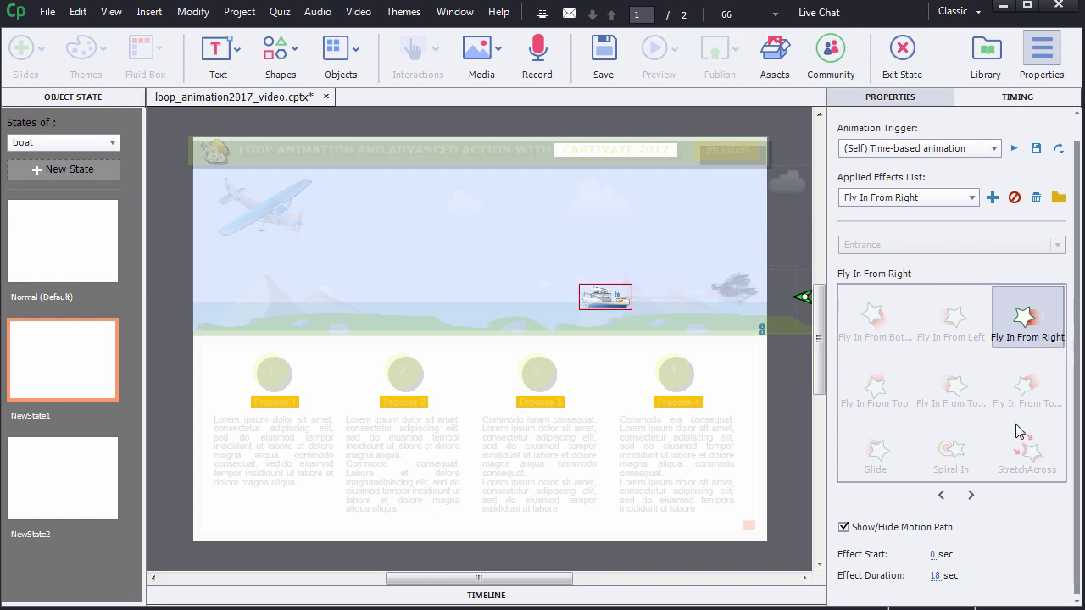
{"action": "left_click", "coordinate": [71, 476]}
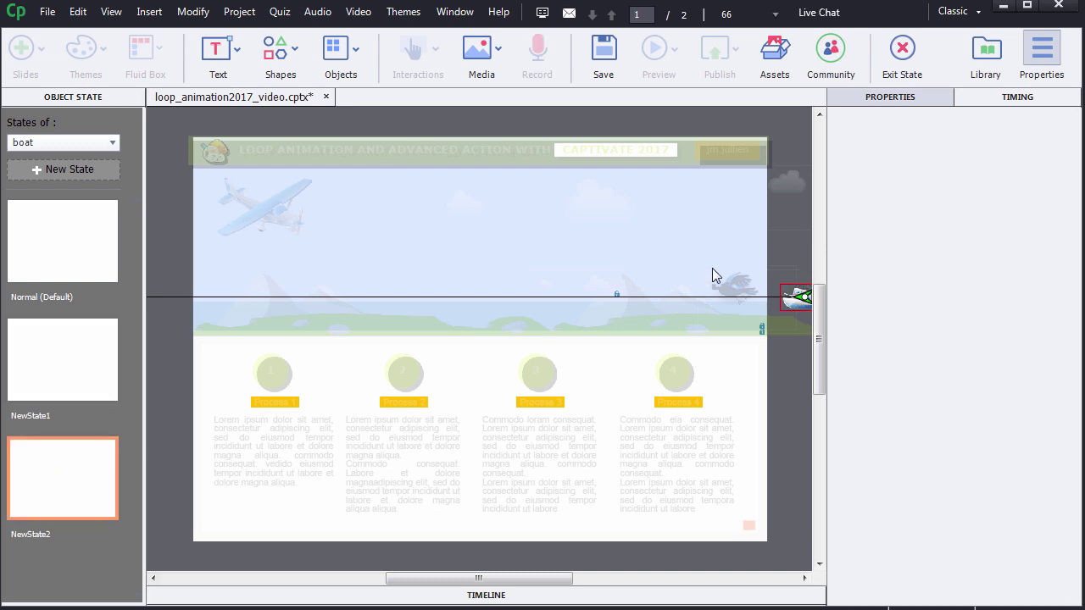
{"action": "left_click", "coordinate": [793, 296]}
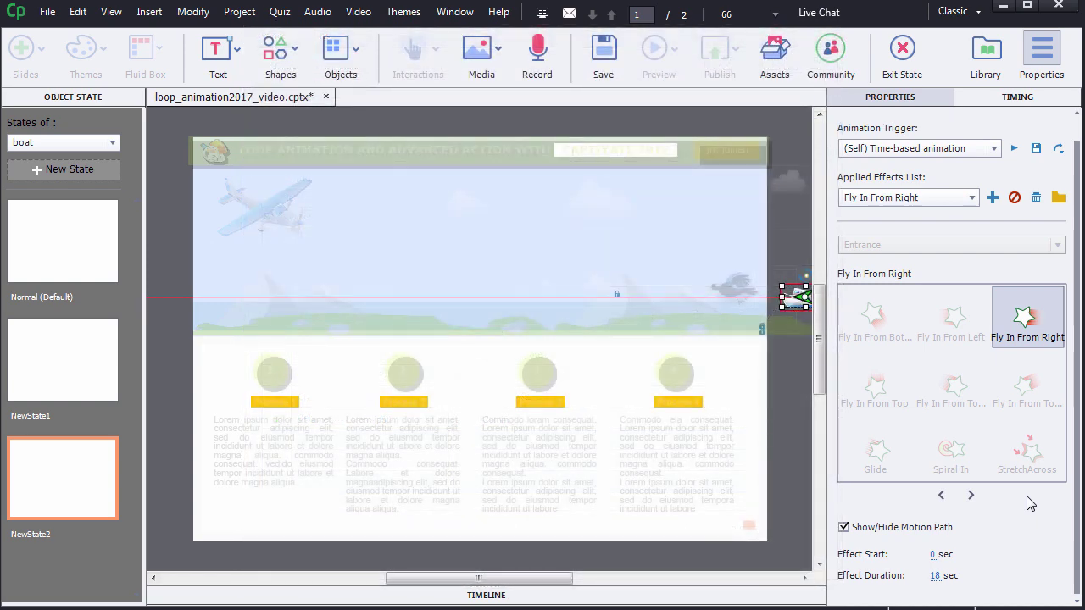
{"action": "left_click", "coordinate": [902, 52]}
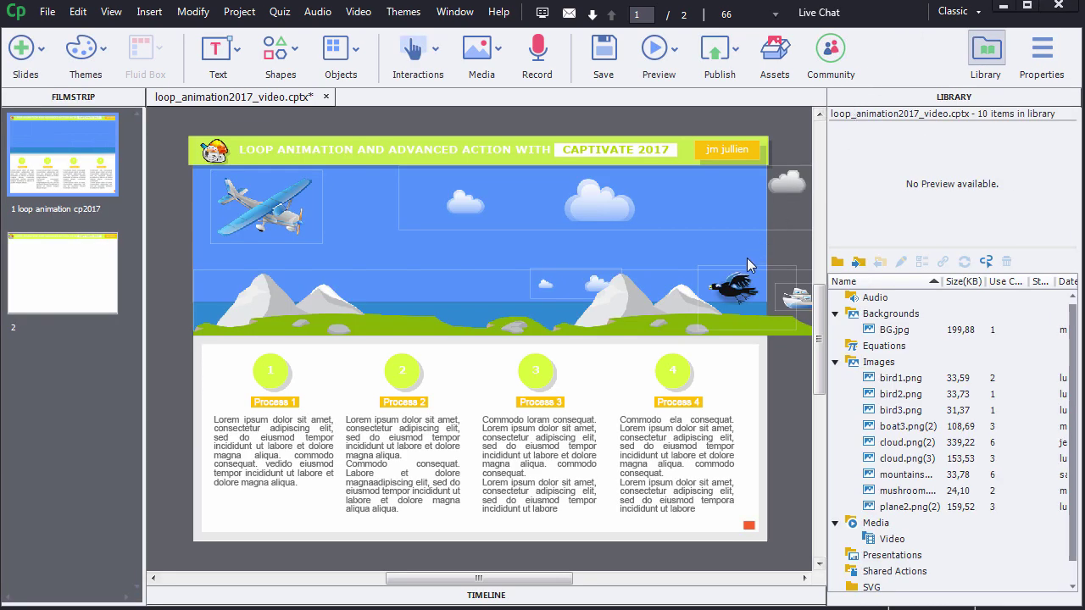
Step: Select the bird, compare bird1.png, bird2.png and bird3.png in the Library, then return to Properties
{"action": "left_click", "coordinate": [737, 291]}
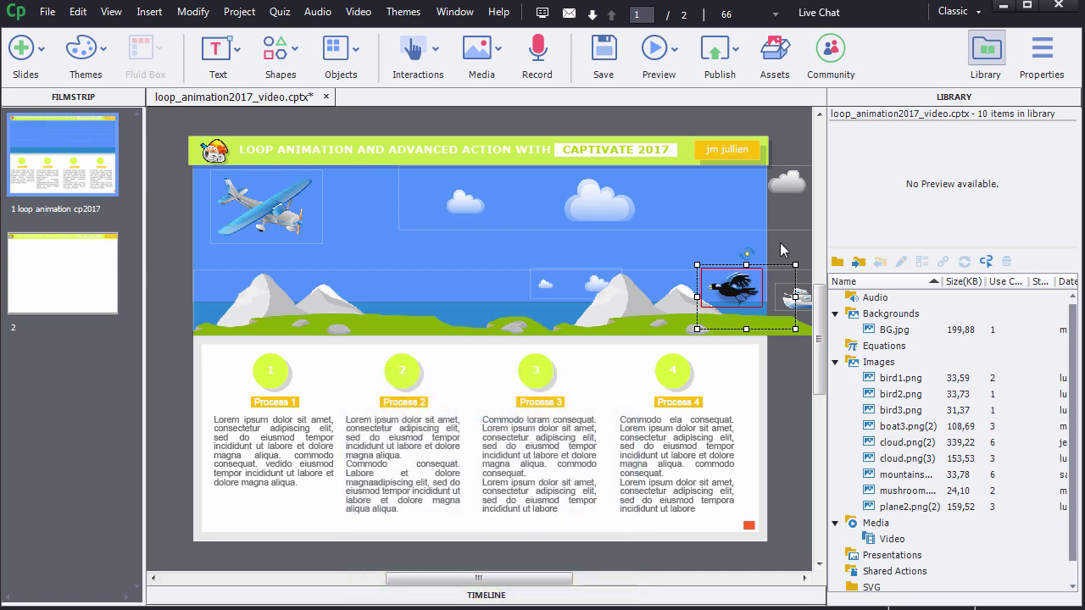
{"action": "left_click", "coordinate": [898, 381]}
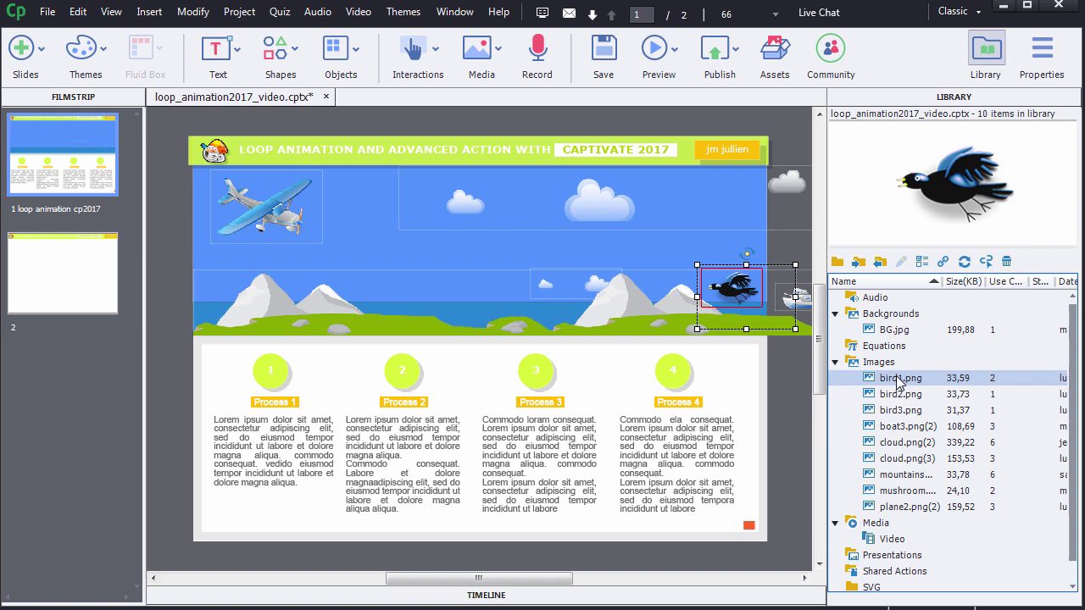
{"action": "left_click", "coordinate": [901, 395]}
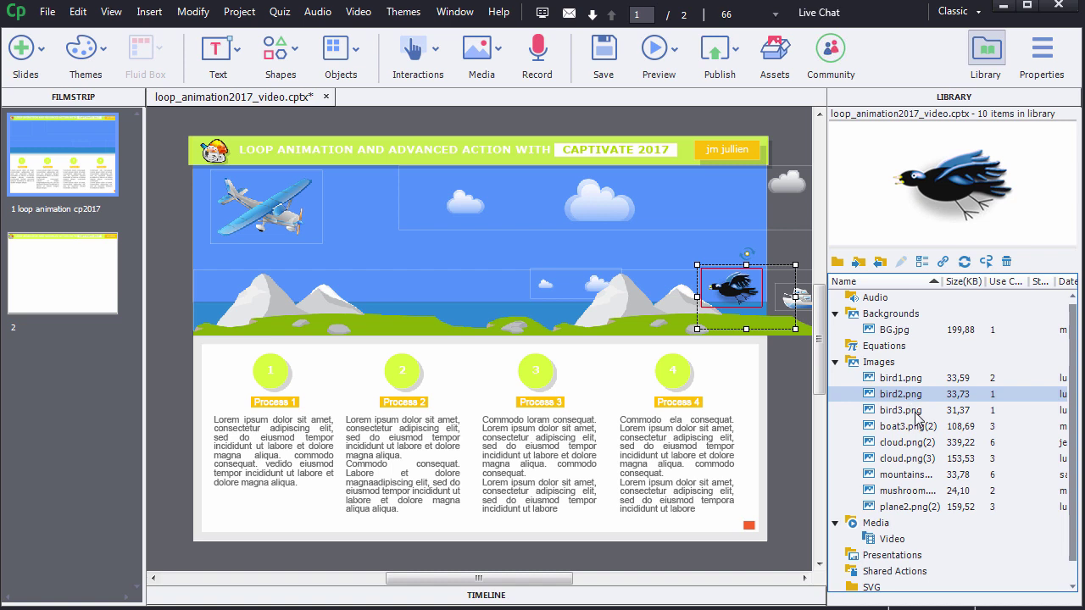
{"action": "left_click", "coordinate": [915, 413]}
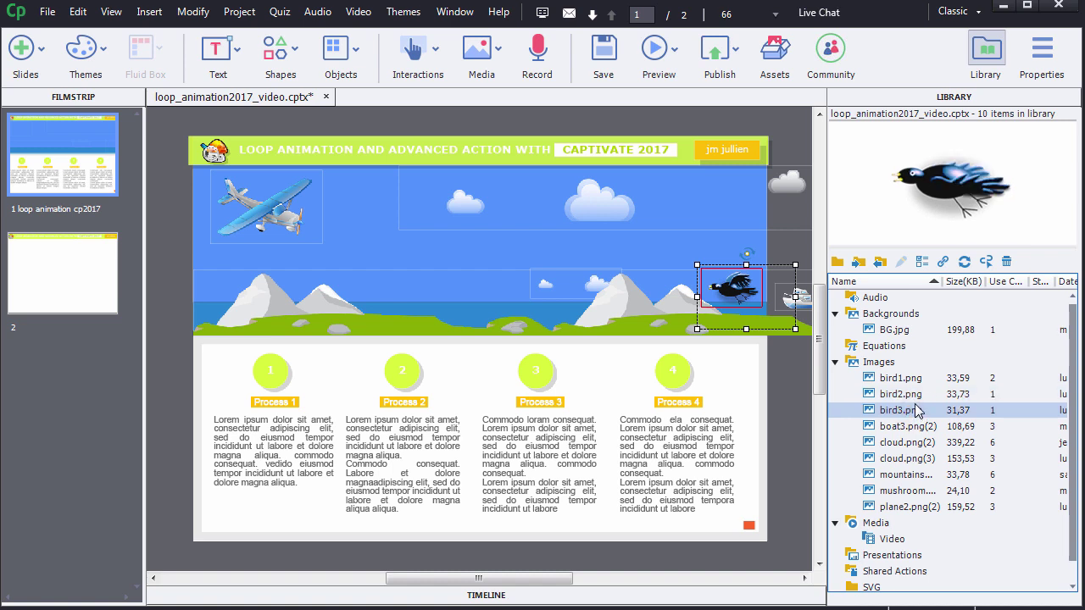
{"action": "left_click", "coordinate": [910, 395]}
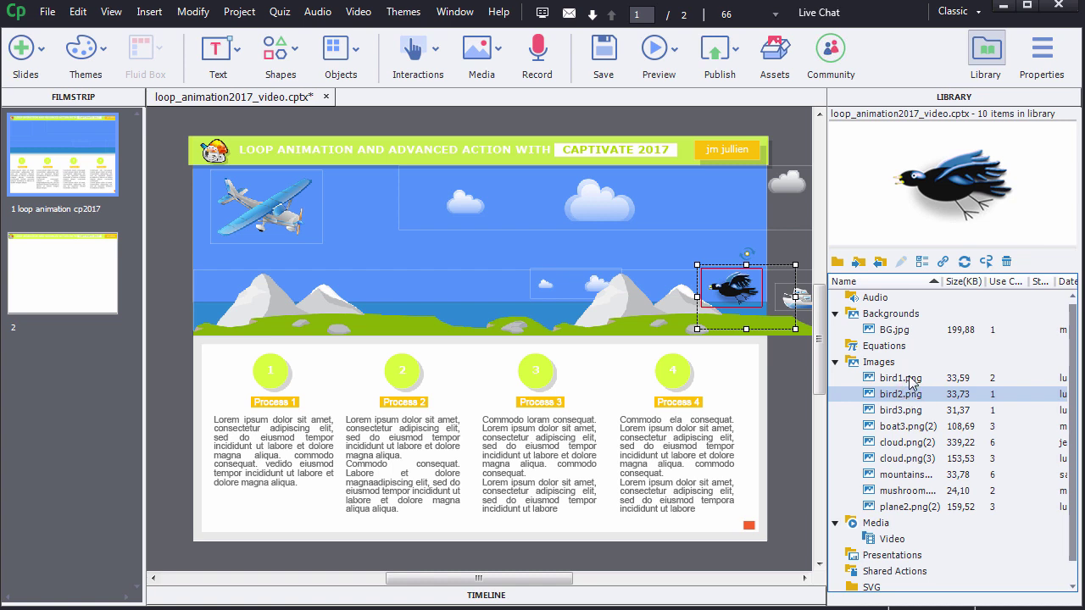
{"action": "left_click", "coordinate": [909, 379]}
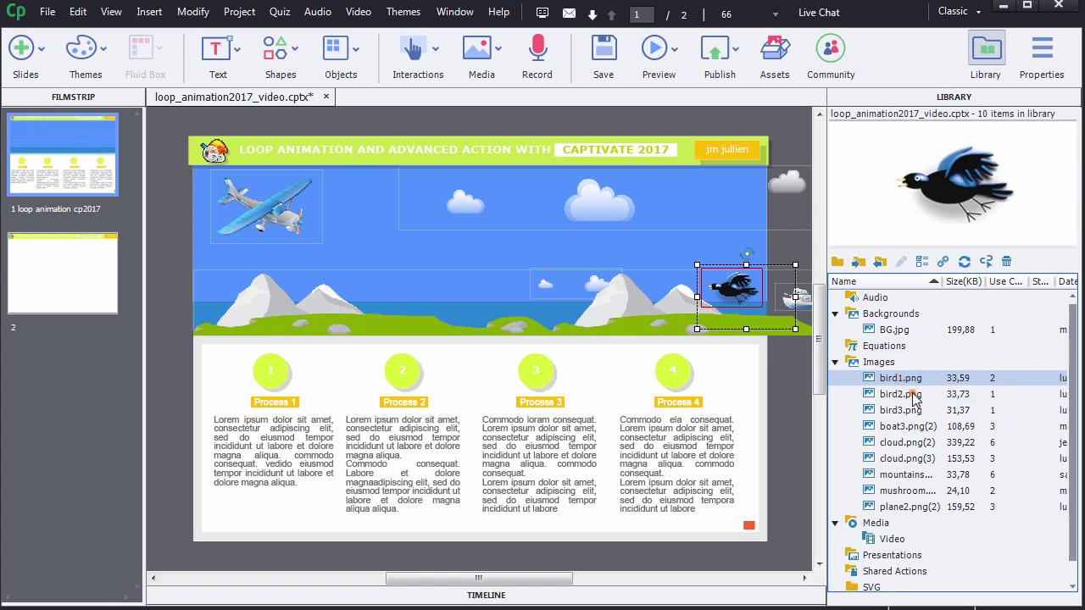
{"action": "left_click", "coordinate": [913, 395]}
{"action": "left_click", "coordinate": [915, 412]}
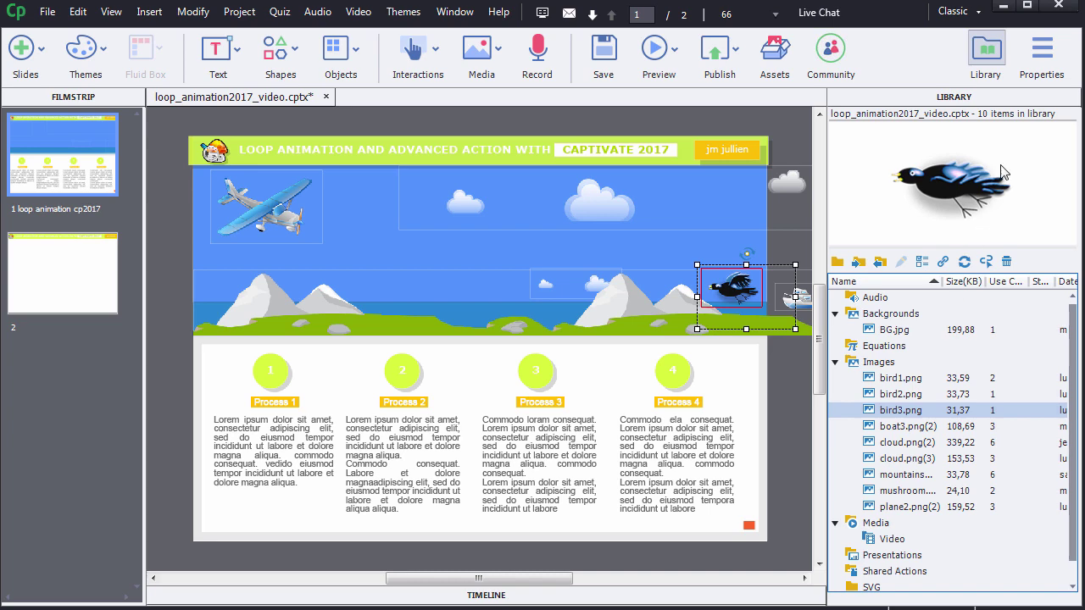
{"action": "left_click", "coordinate": [1046, 52]}
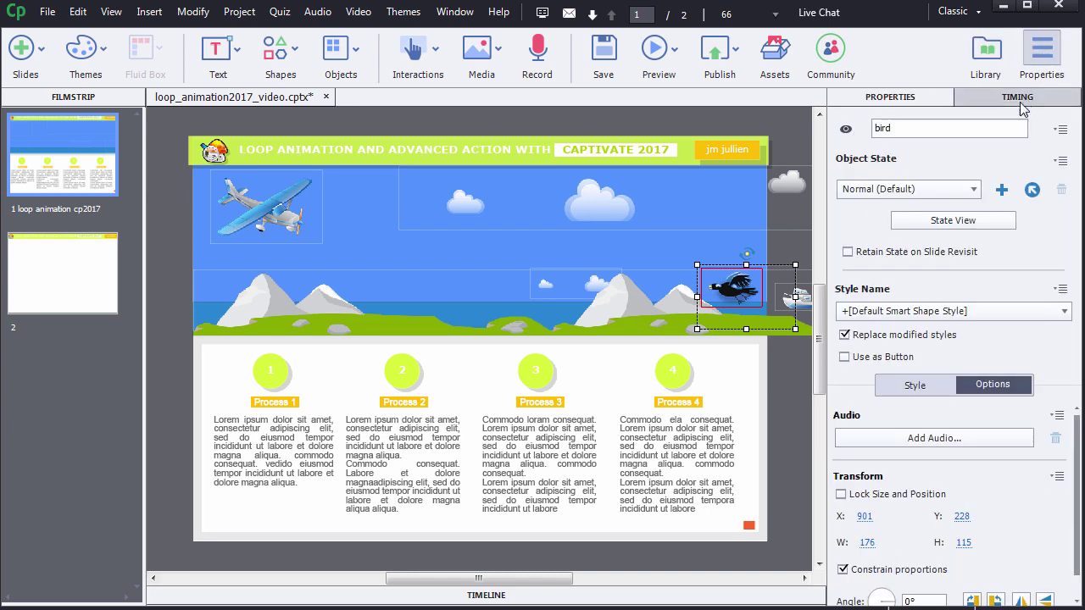
Step: Step through the bird's Normal, NewState1, NewState2 and NewState3, confirming NewState3 has effect None
{"action": "left_click", "coordinate": [954, 221]}
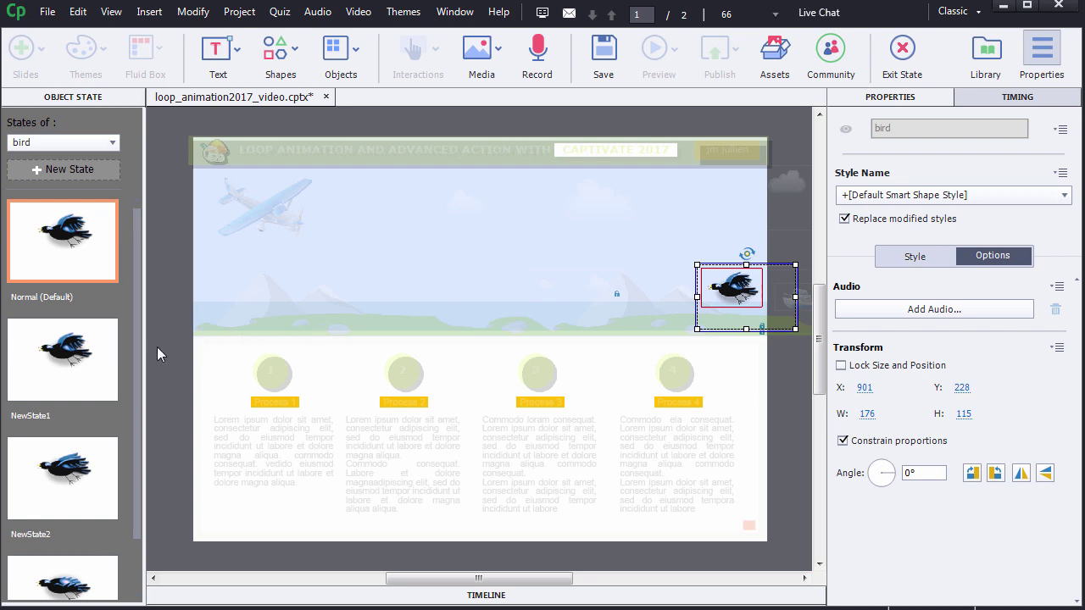
{"action": "left_click", "coordinate": [102, 361]}
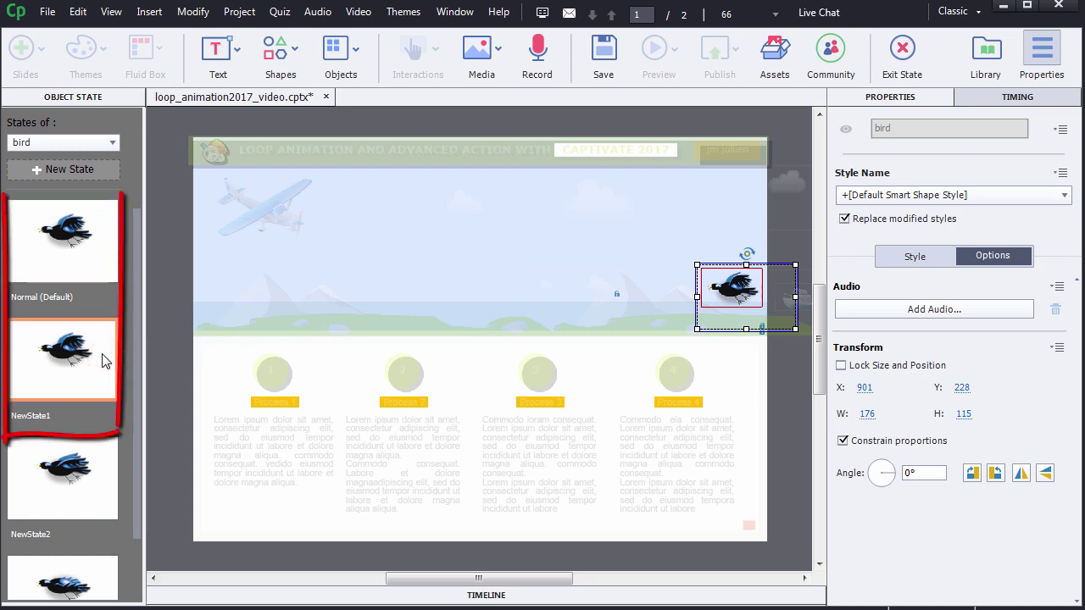
{"action": "left_click", "coordinate": [94, 273]}
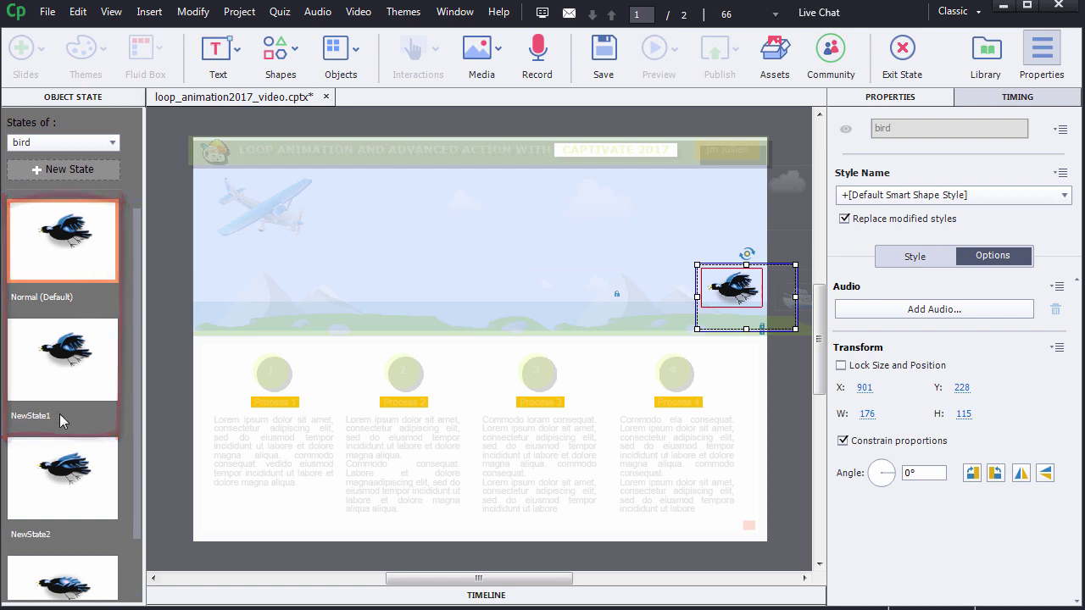
{"action": "left_click", "coordinate": [58, 473]}
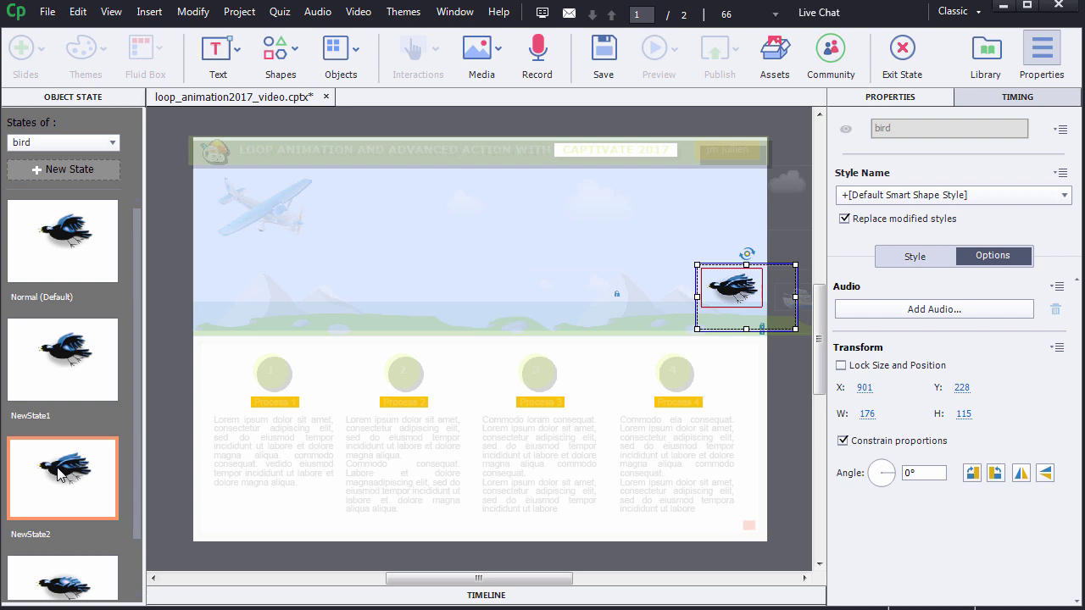
{"action": "left_click_drag", "start_coordinate": [135, 435], "coordinate": [136, 481]}
{"action": "left_click", "coordinate": [83, 531]}
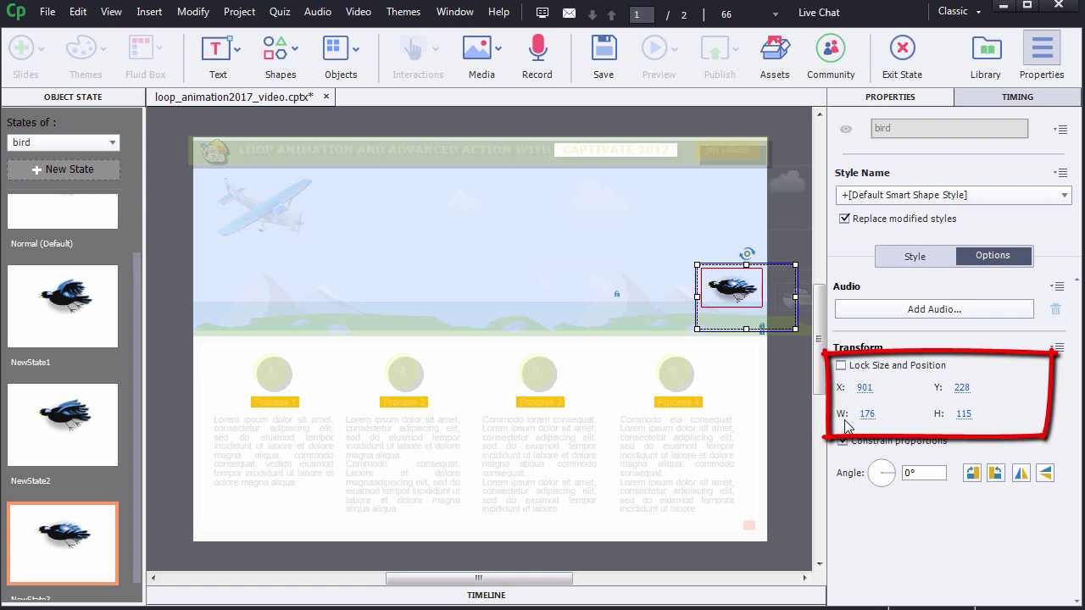
{"action": "left_click", "coordinate": [752, 297]}
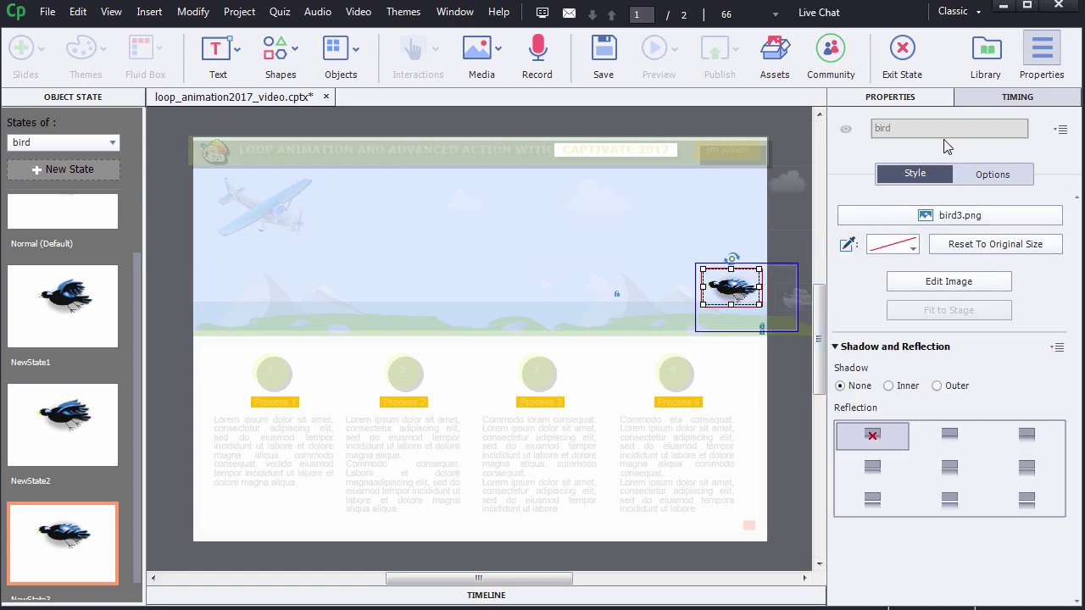
{"action": "left_click", "coordinate": [980, 93]}
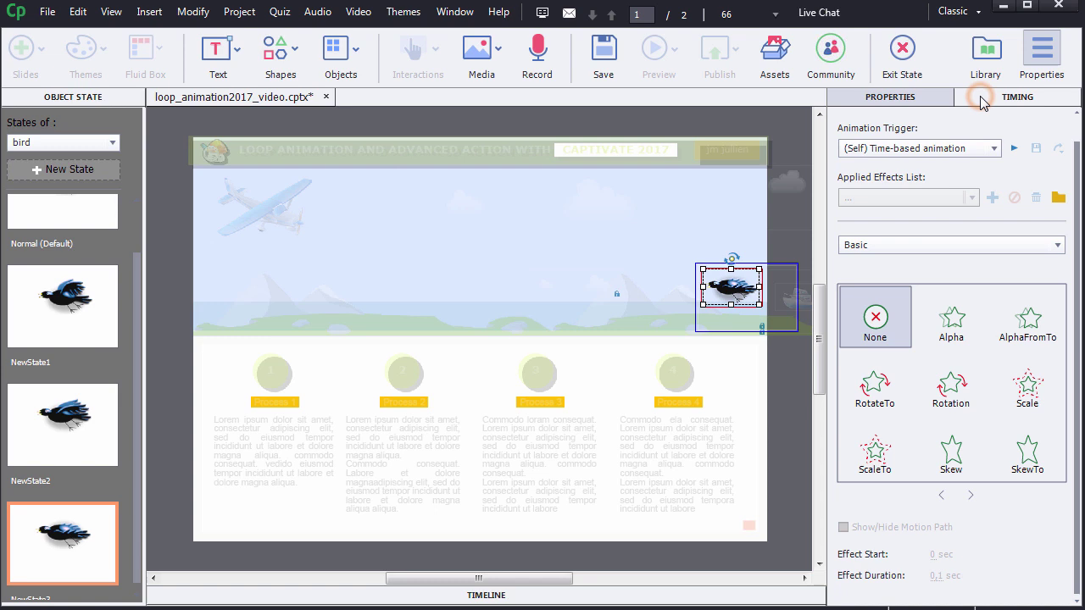
{"action": "left_click", "coordinate": [899, 305]}
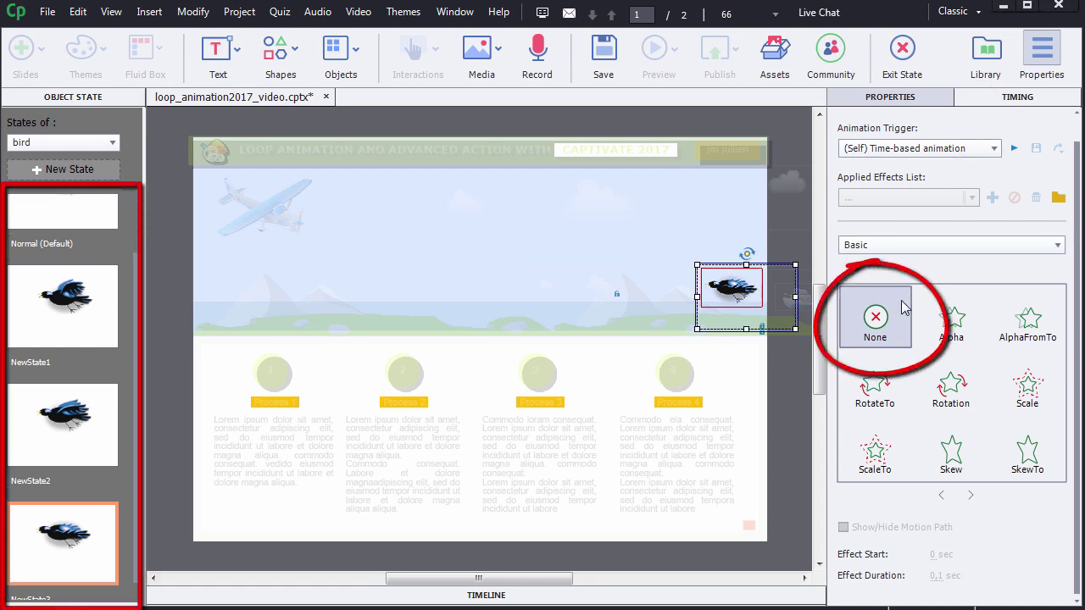